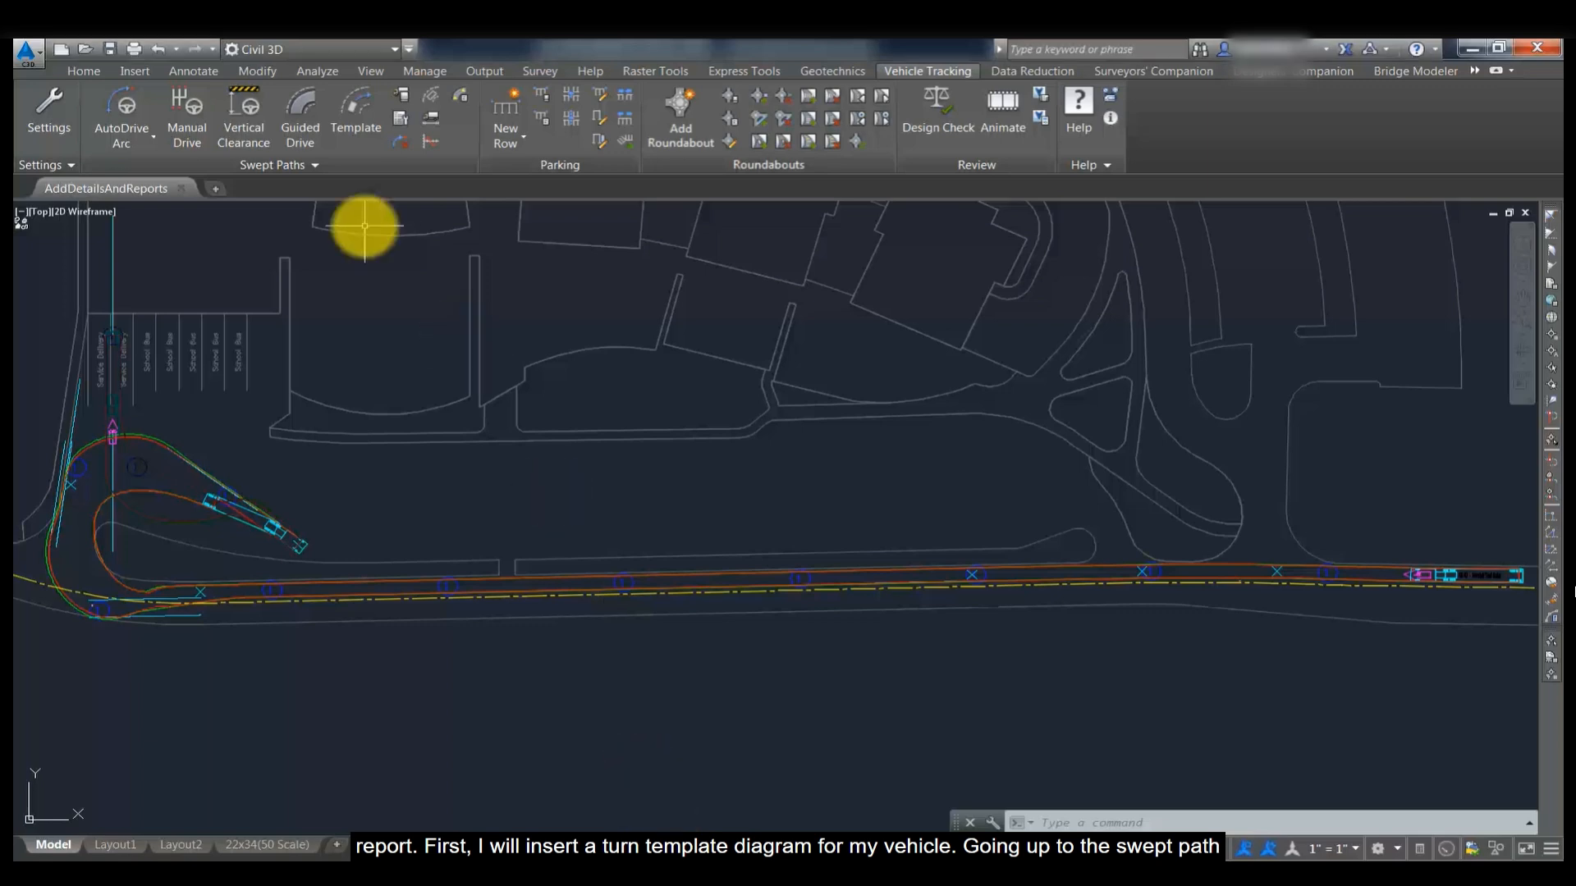
Set up a WB-62 Interstate Semi-Trailer turn template as a block insert into the current drawing, with one drawing unit representing 1 foot.
click(354, 132)
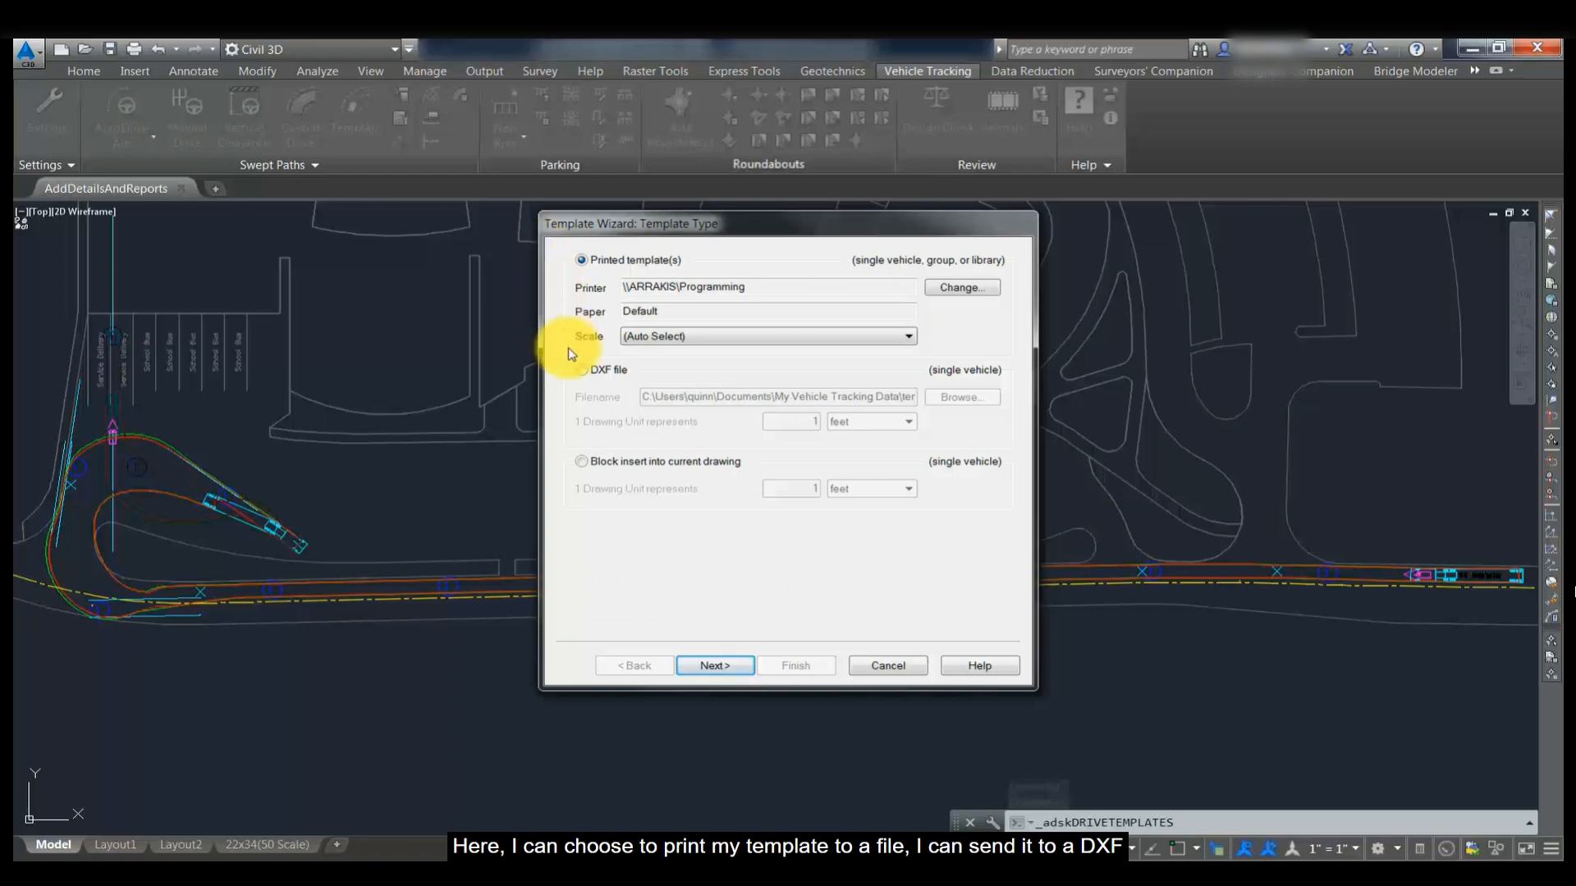
click(581, 462)
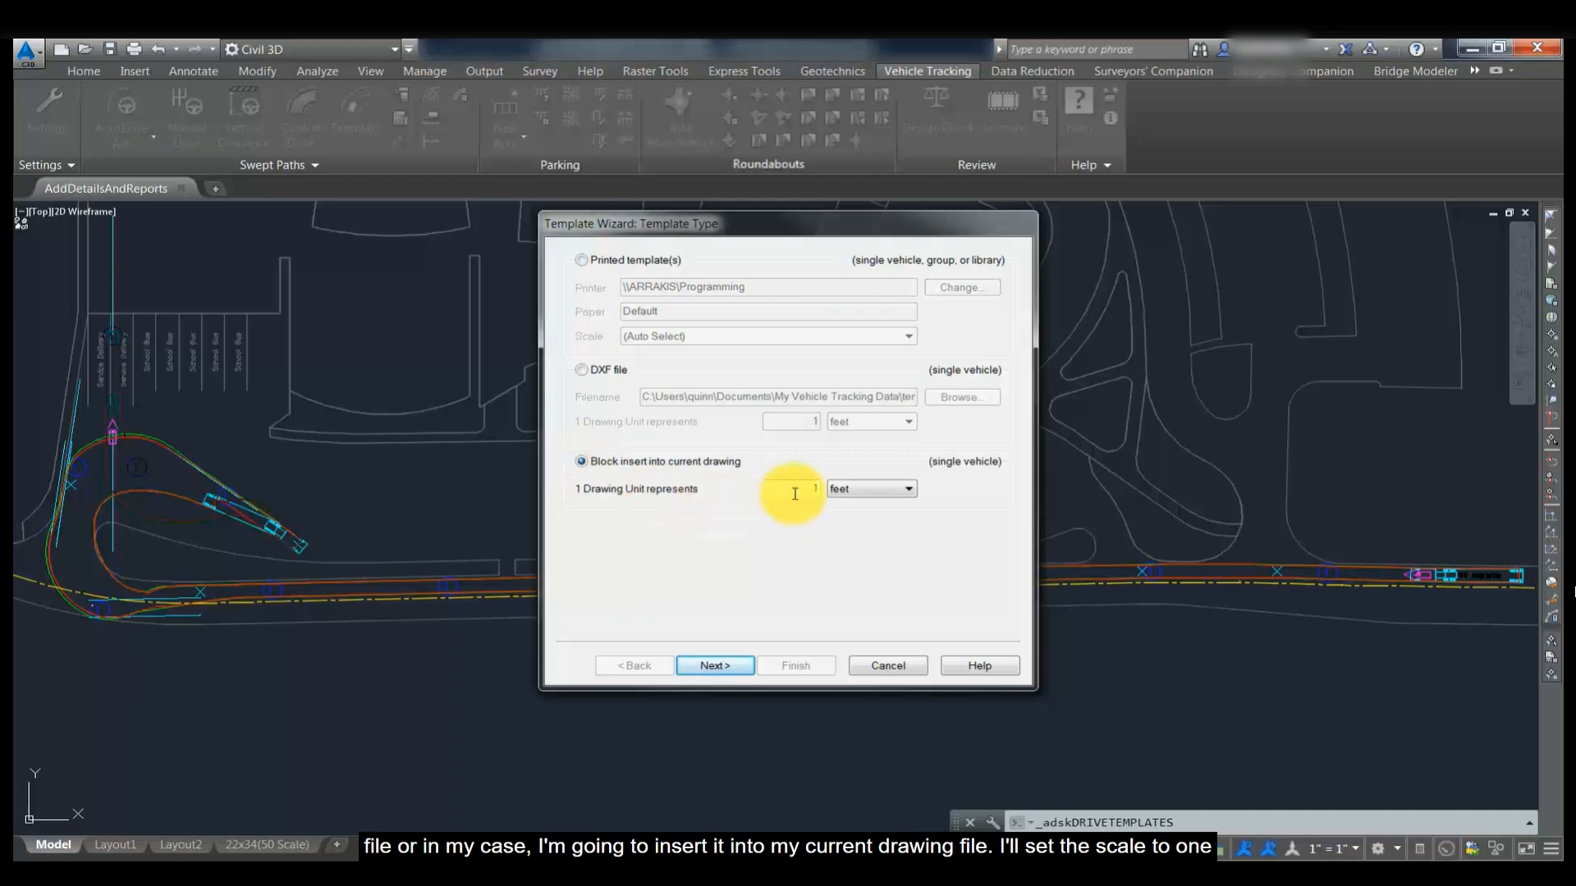
click(736, 663)
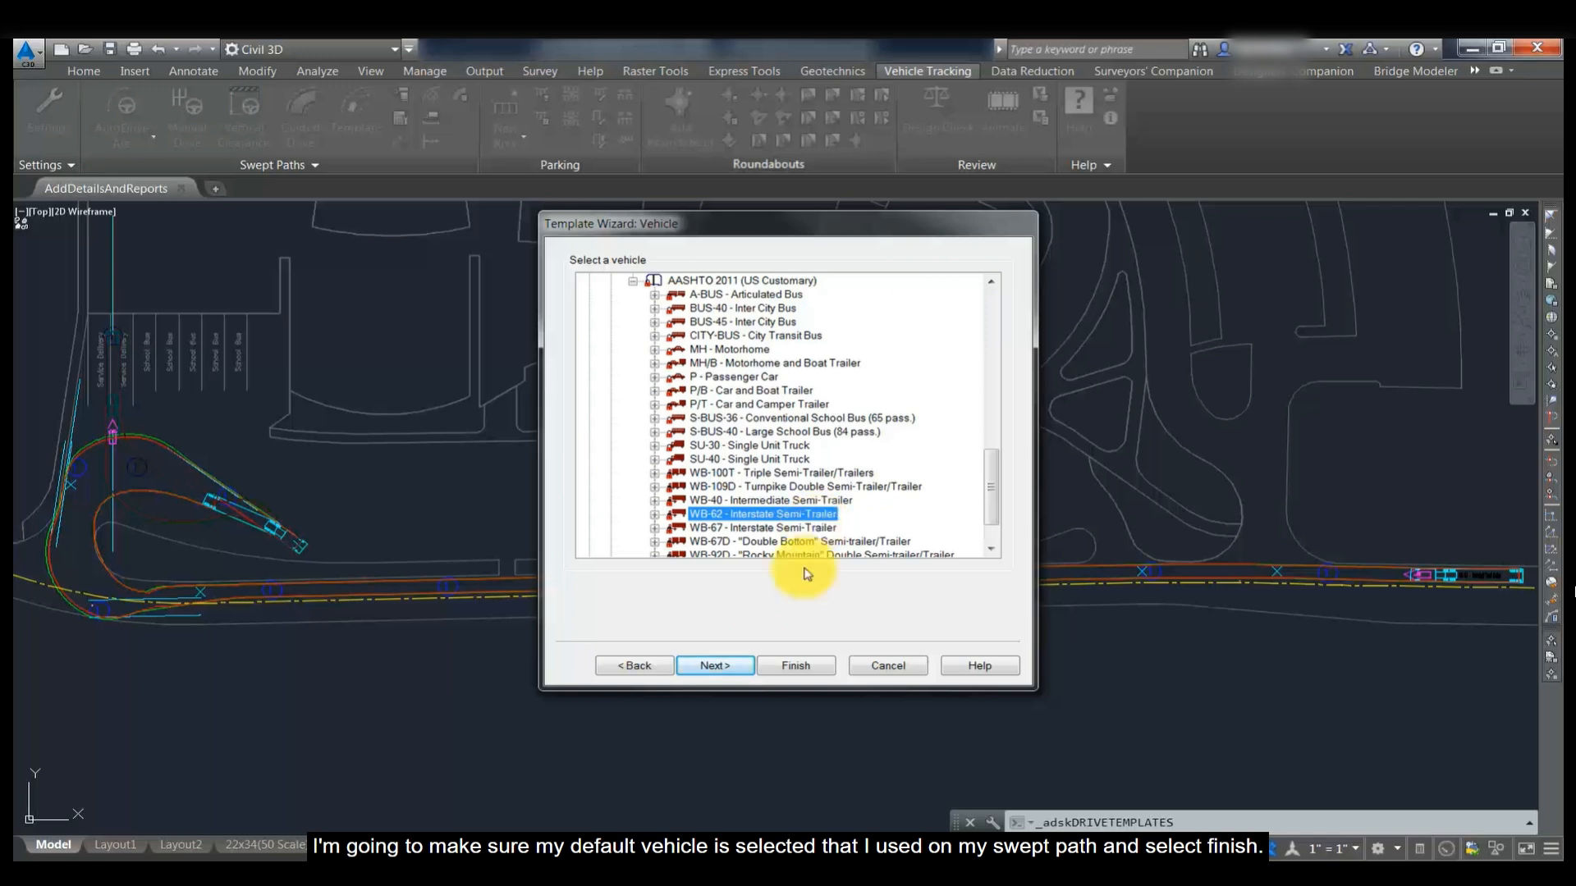
click(790, 664)
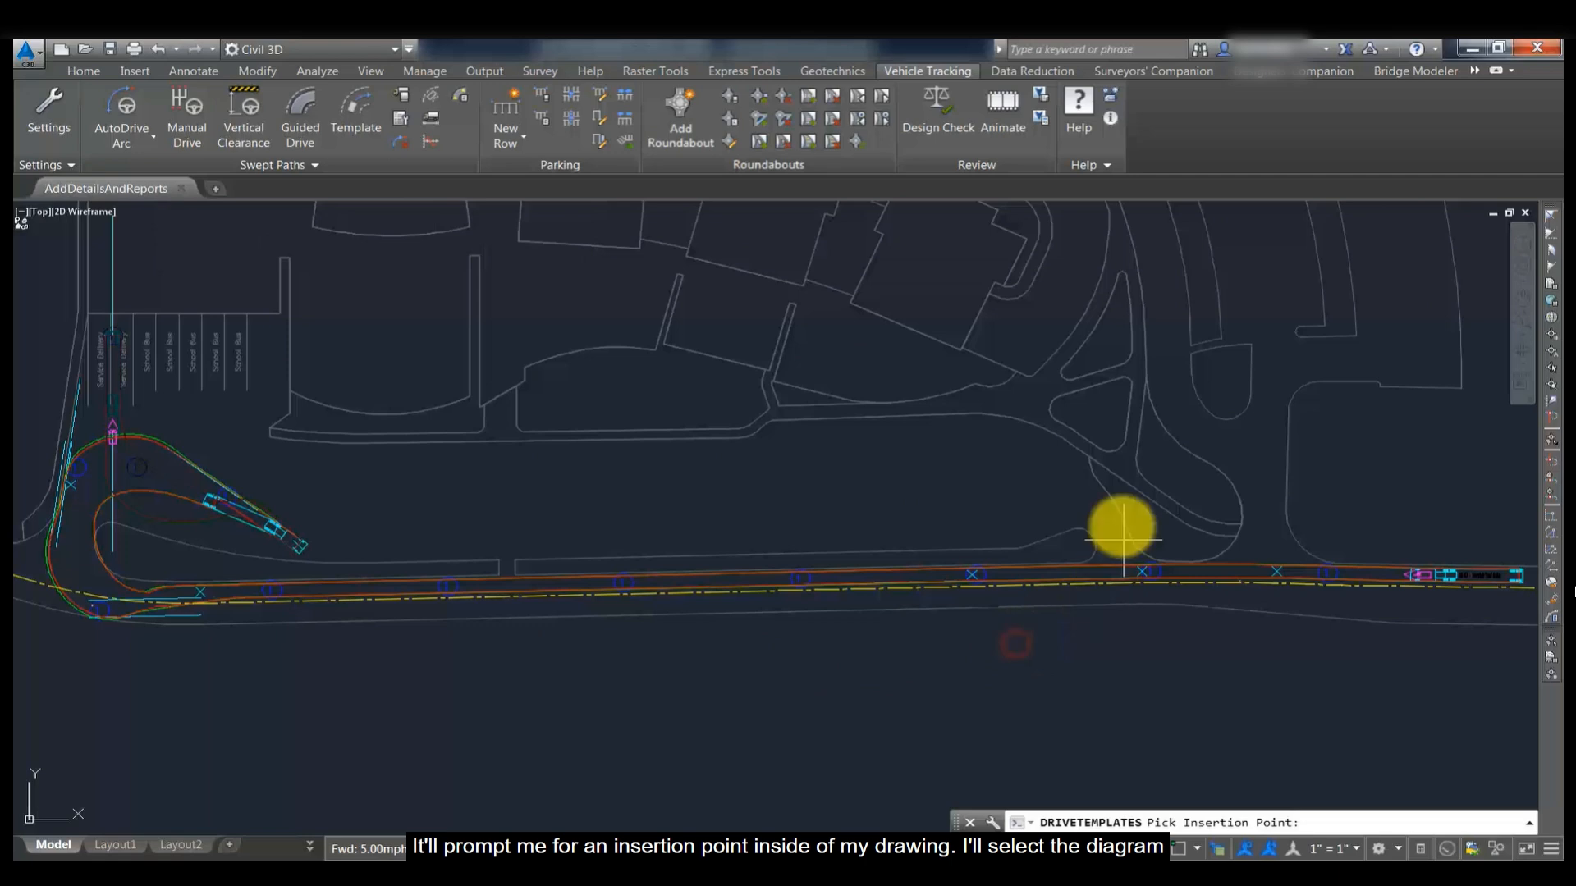
Place the turn template diagram in the empty area northeast of the site plan's curved parking area and view it up close.
scroll(1119, 528, down, 5)
middle_drag(872, 345, 774, 517)
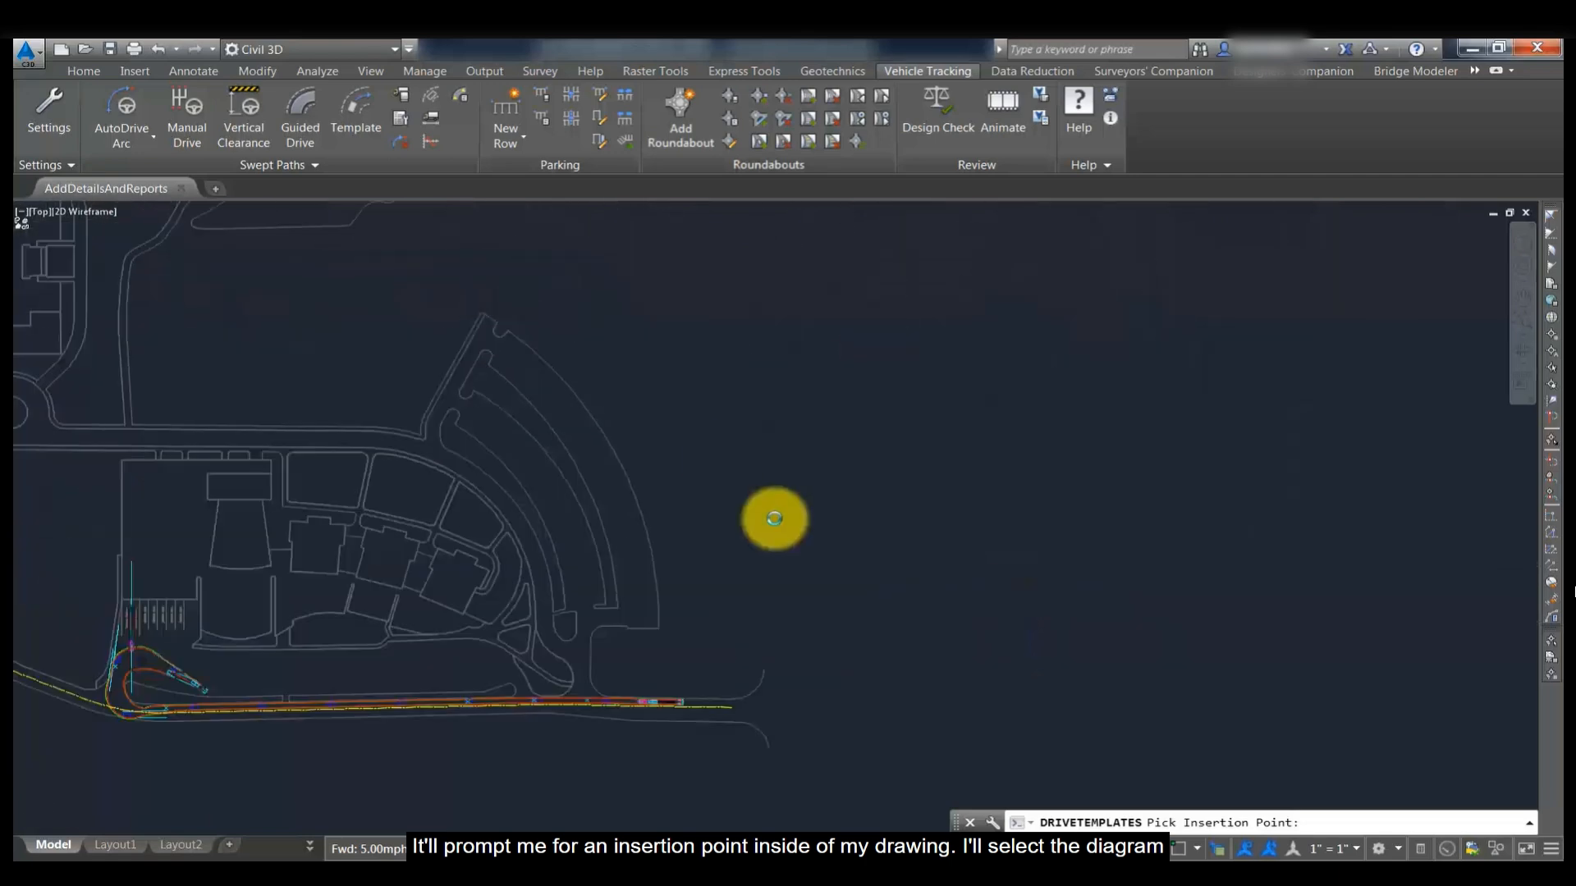
click(705, 387)
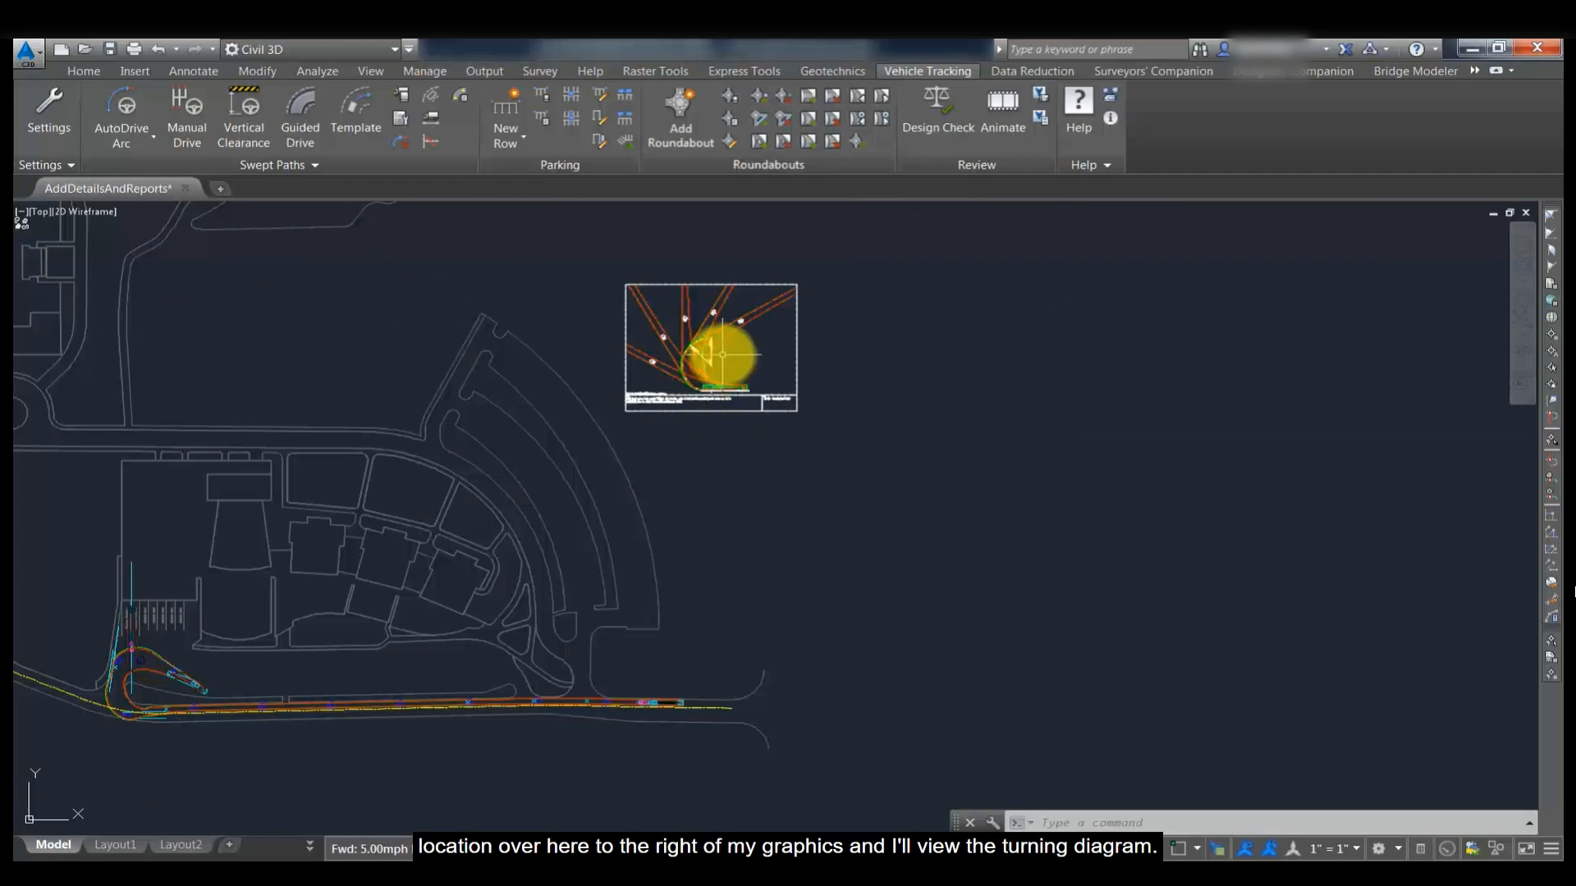
scroll(718, 361, up, 4)
middle_drag(721, 360, 759, 548)
scroll(971, 539, up, 2)
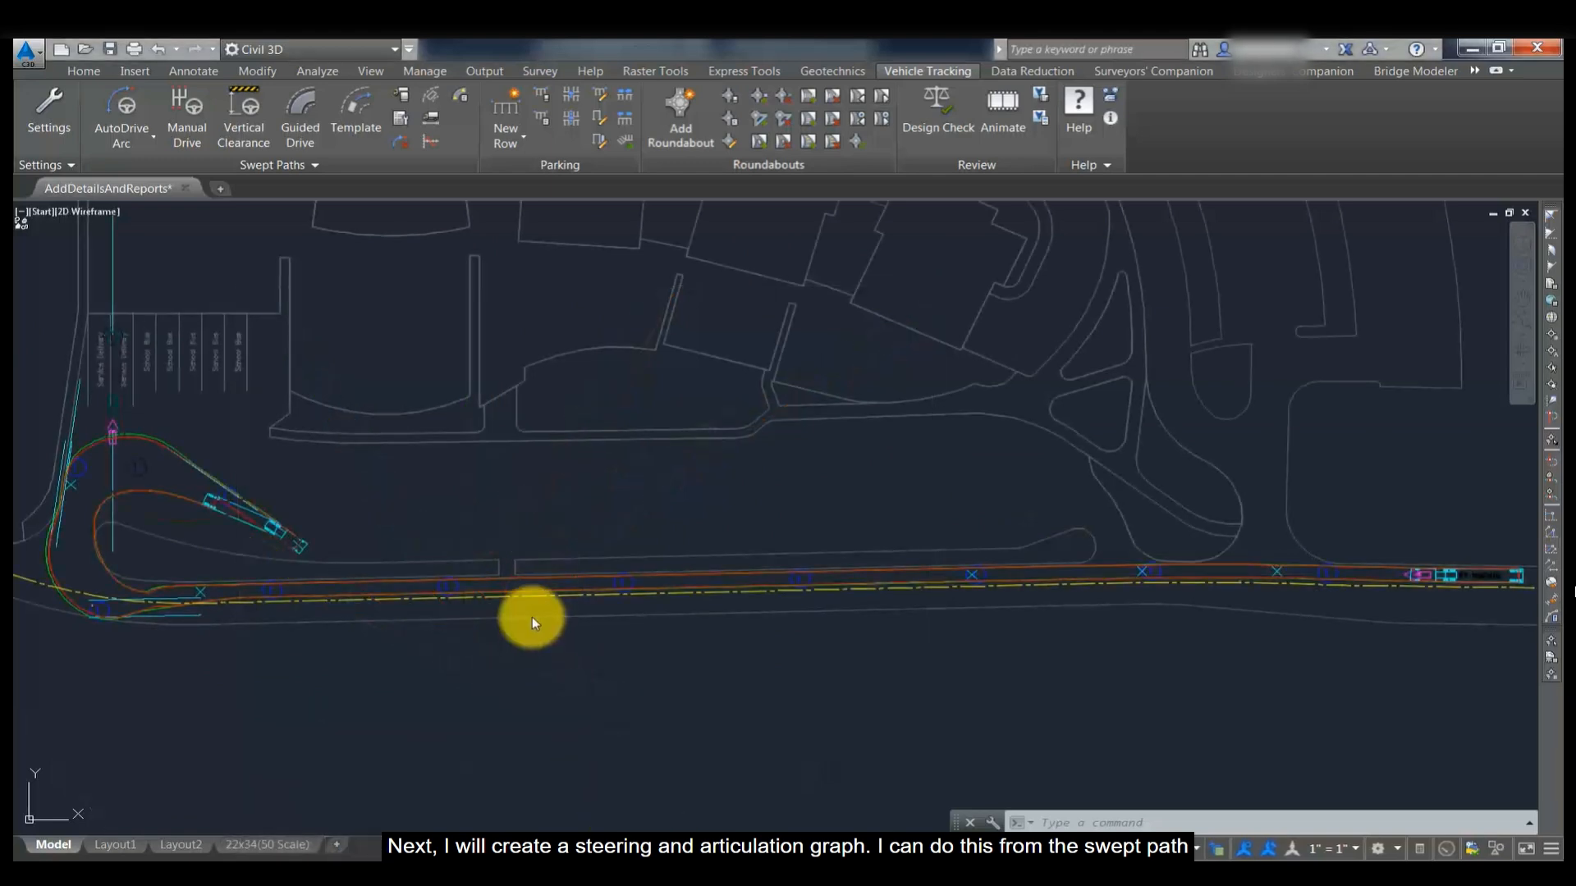
Insert a steering and articulation graph for the service delivery swept path in the empty area beyond the path's east end.
click(436, 146)
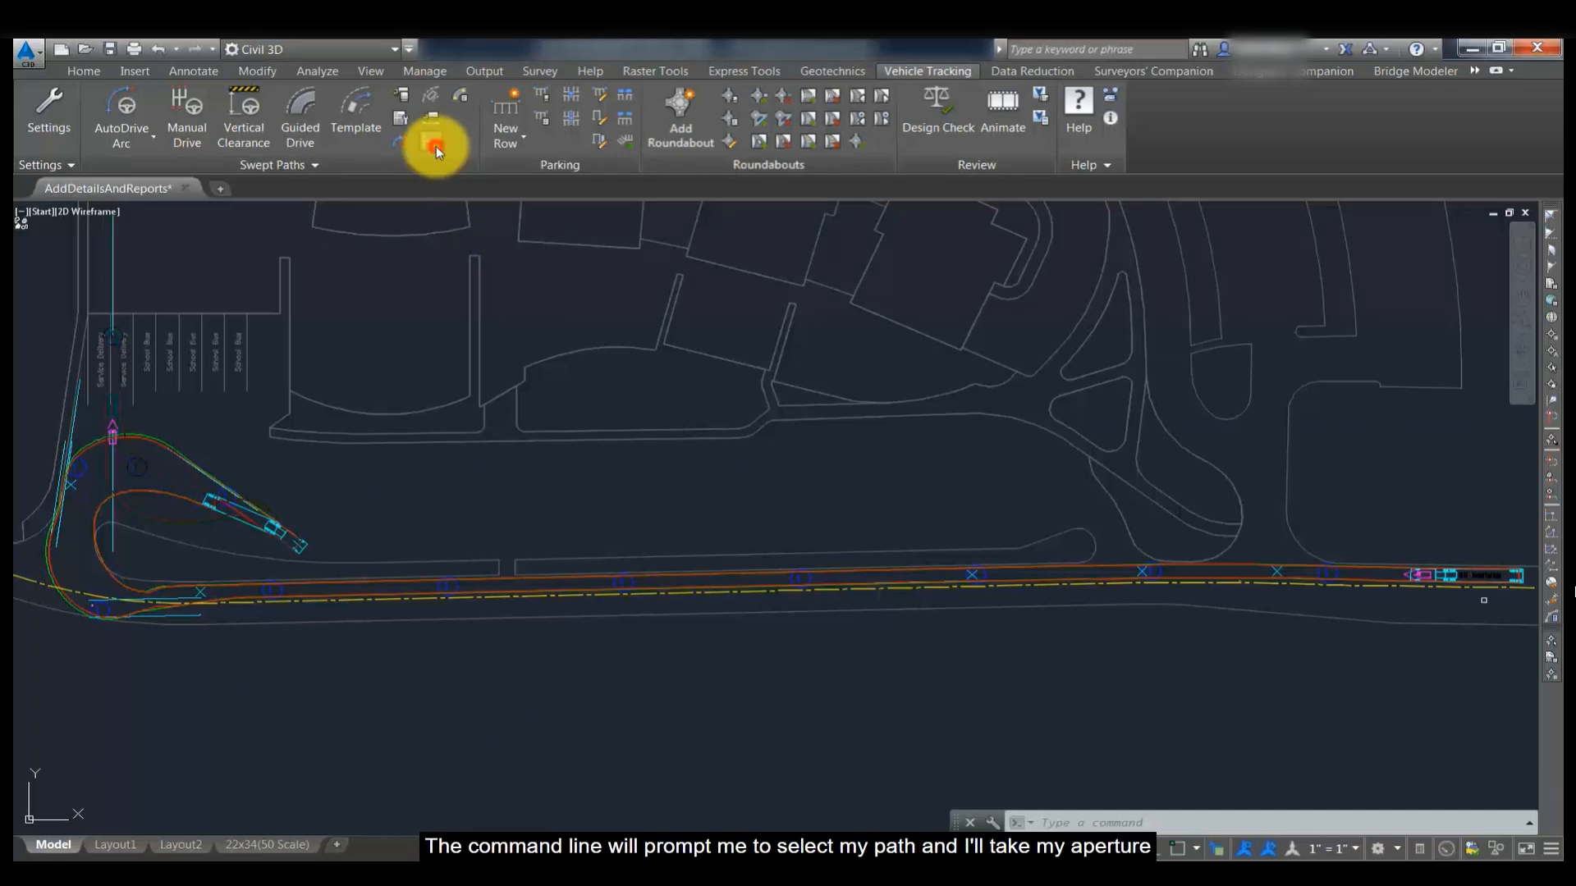
click(435, 143)
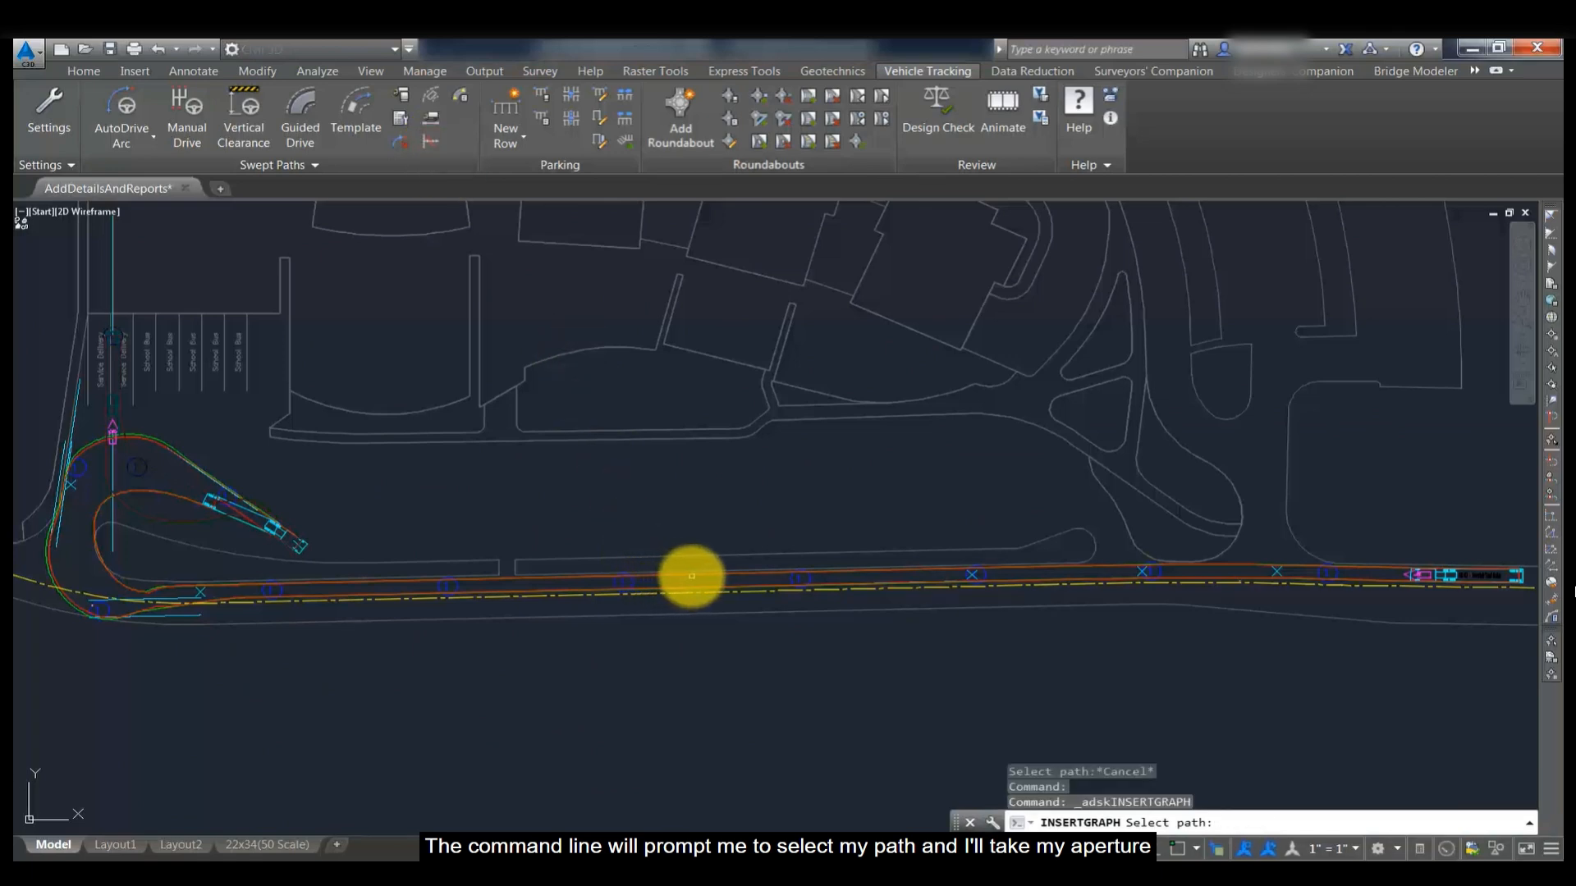
click(704, 575)
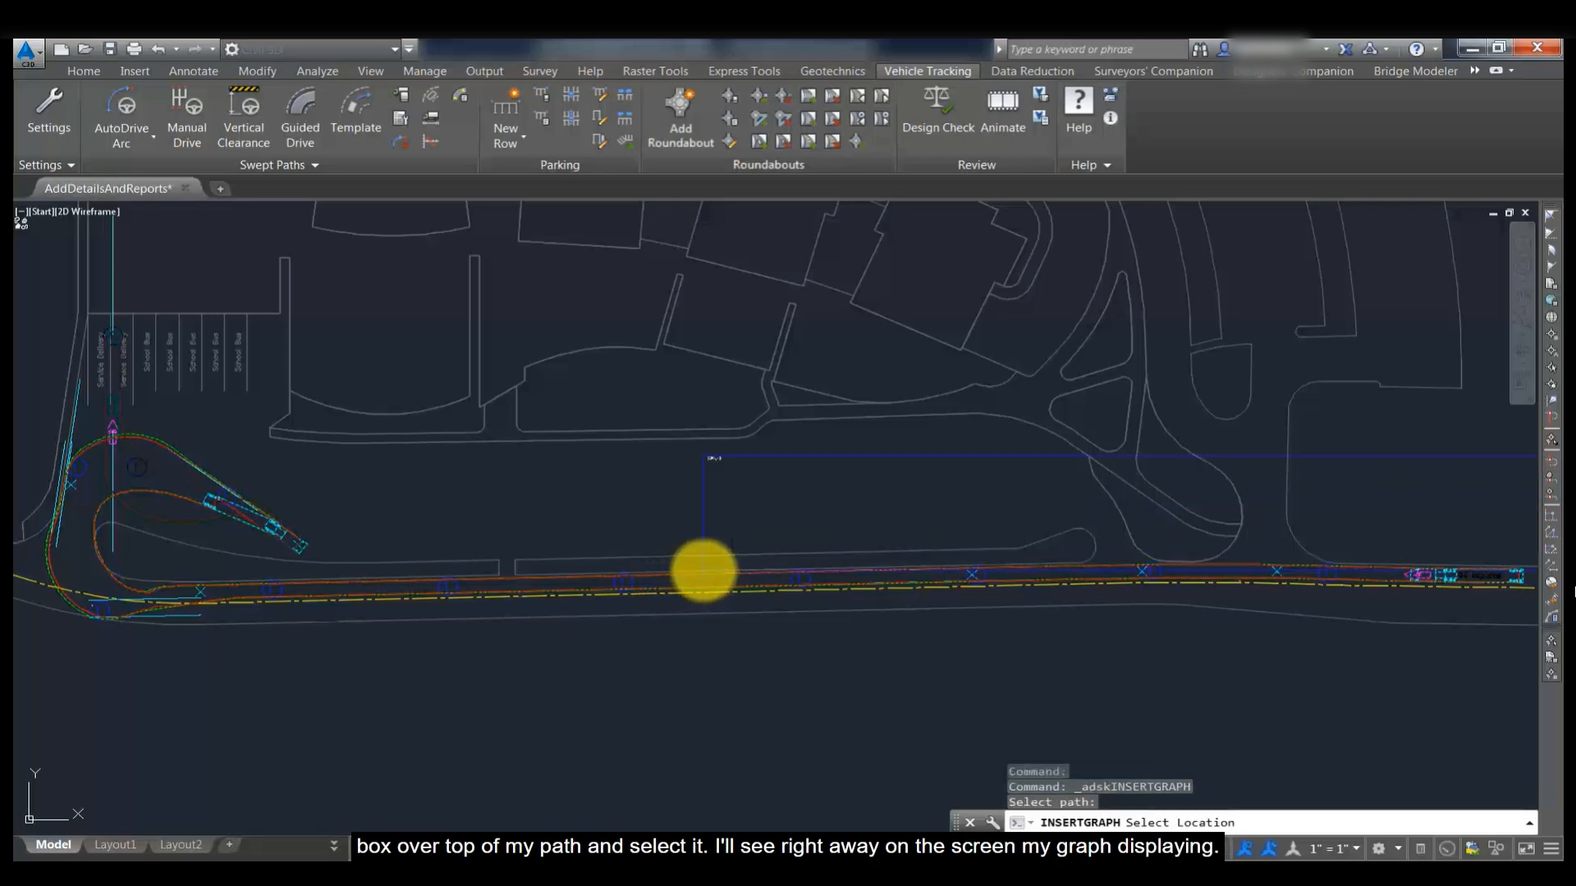
scroll(704, 568, down, 2)
middle_drag(923, 535, 563, 485)
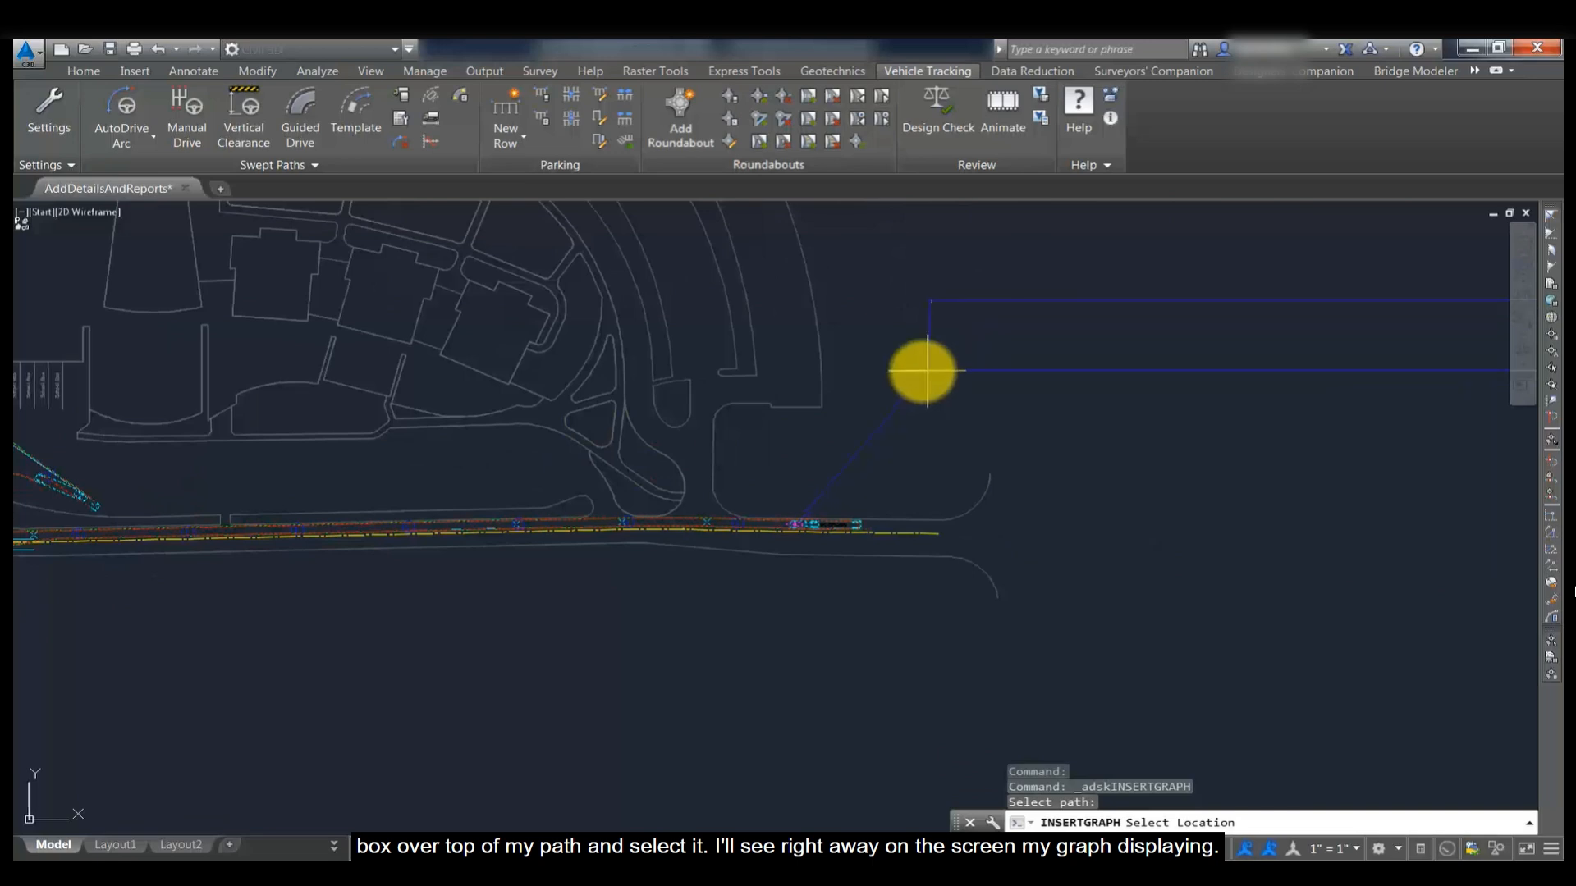
click(920, 368)
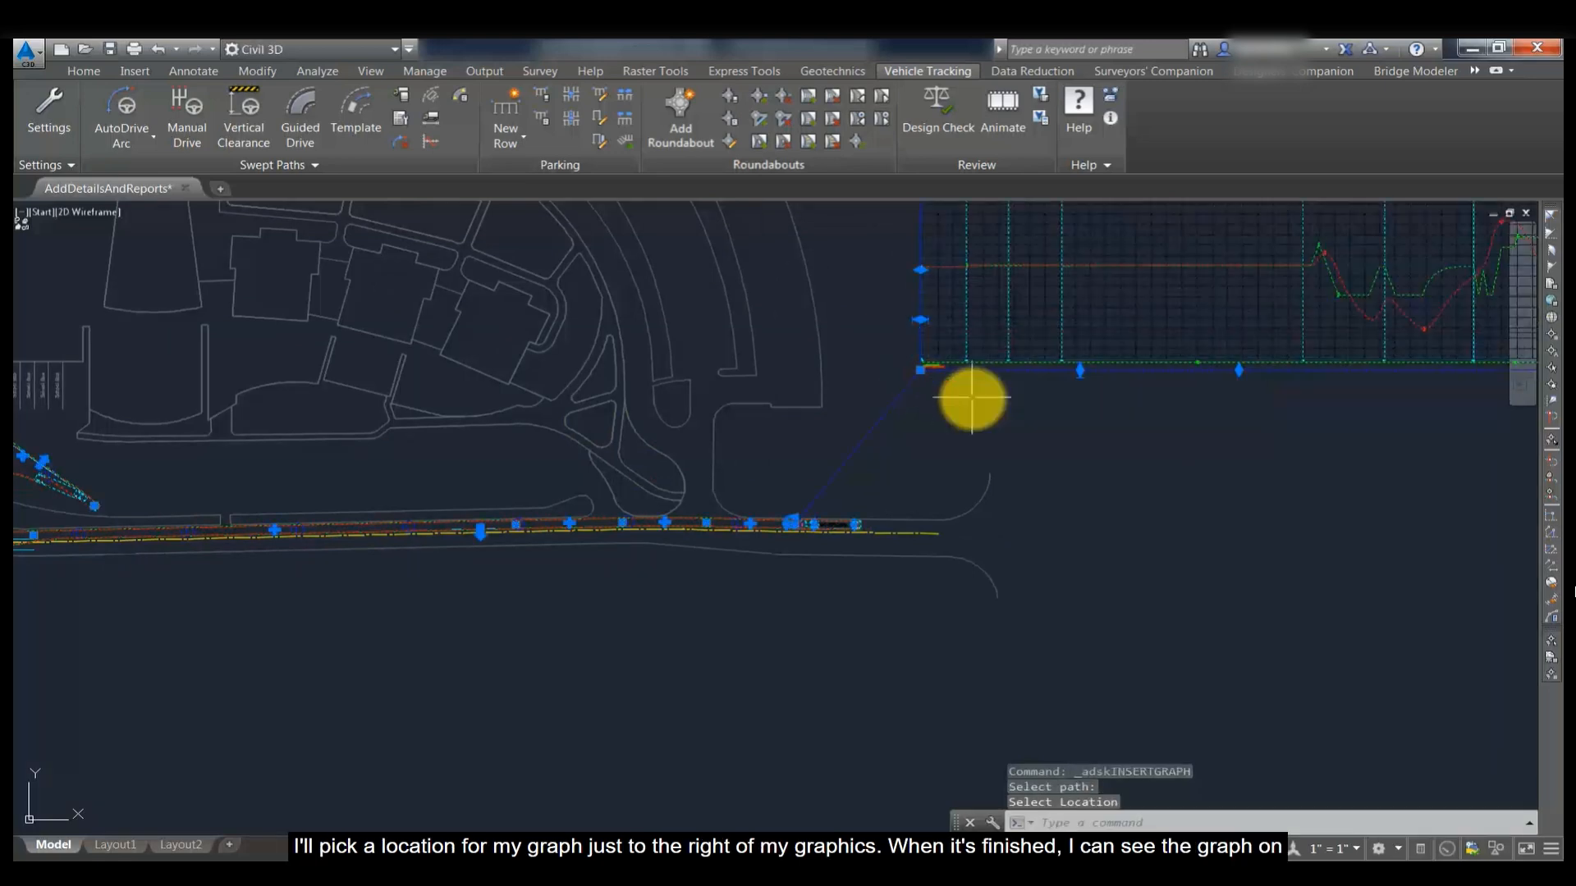
Examine the legend at the graph's lower-left corner for the steering angle and spine articulation angle entries.
middle_drag(1013, 408, 722, 522)
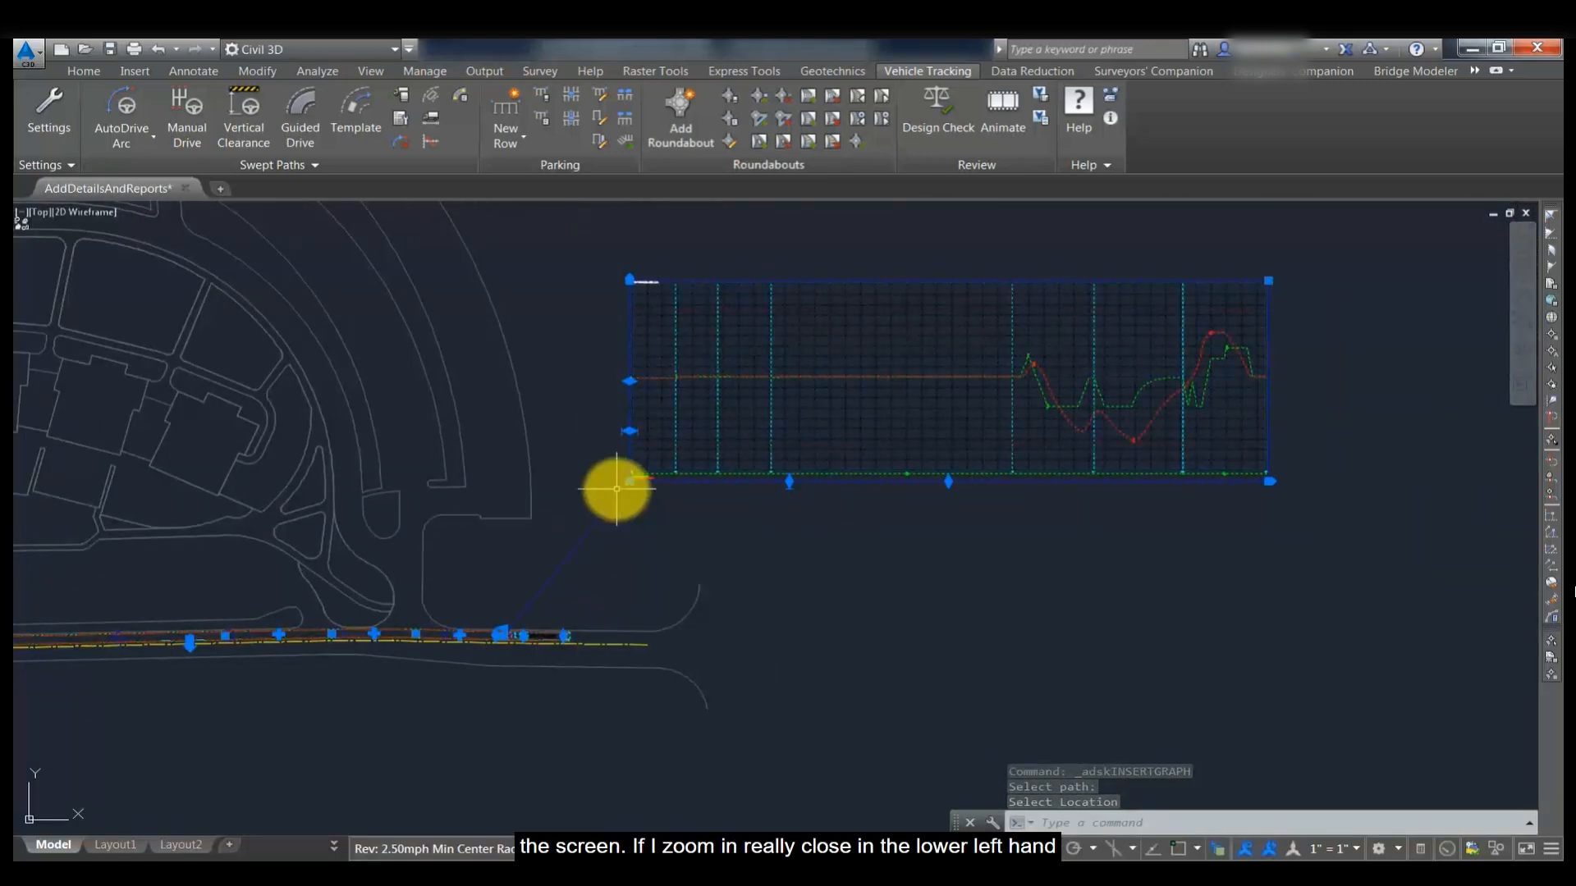
scroll(644, 480, up, 4)
scroll(644, 480, up, 2)
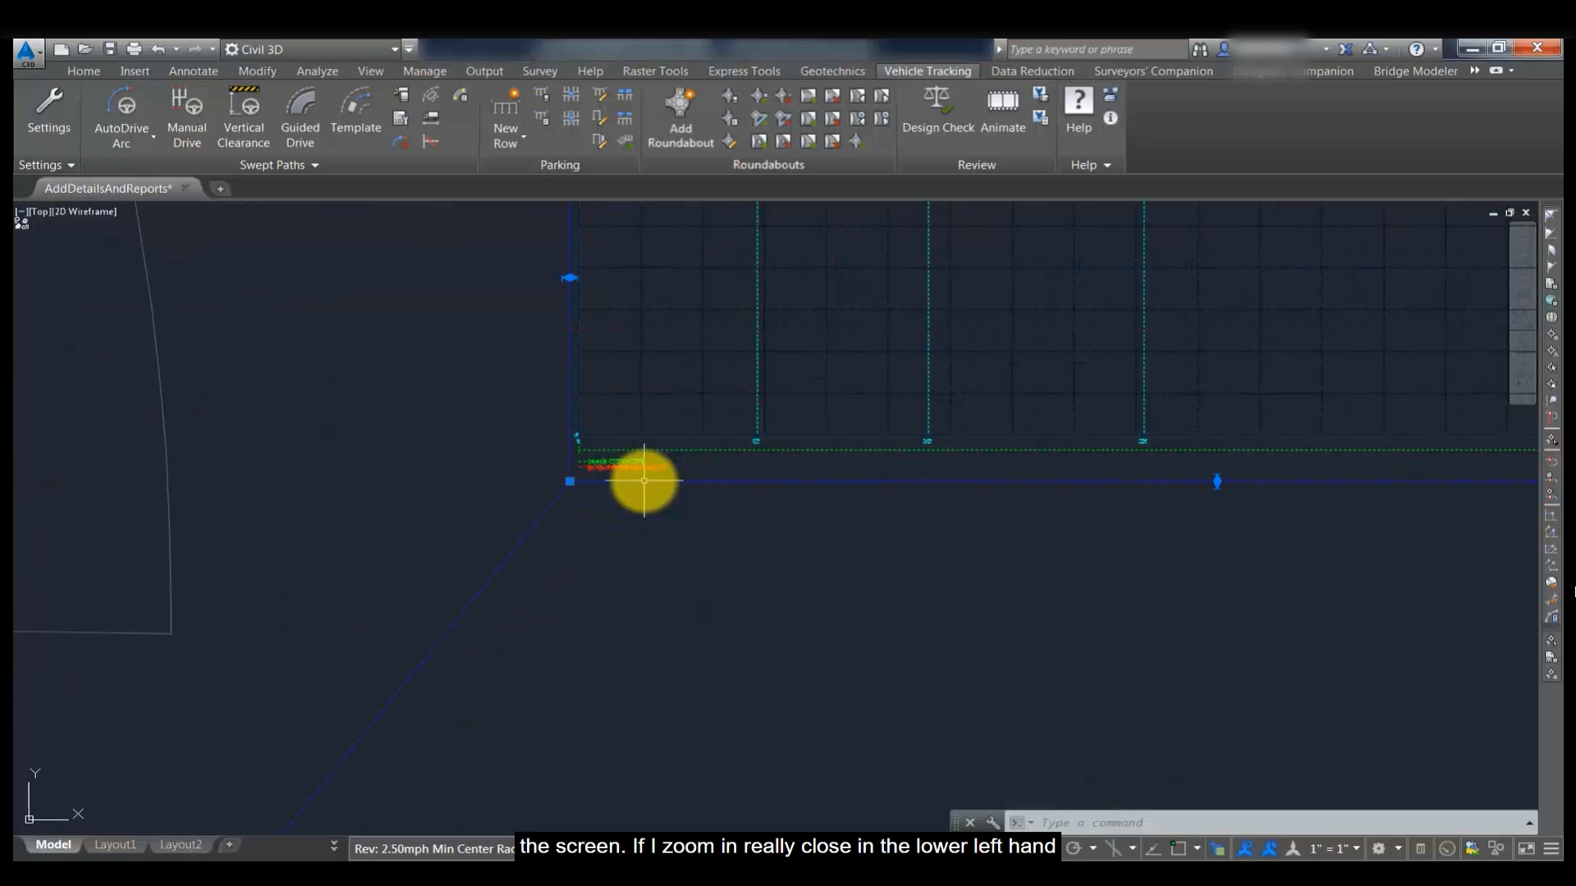
scroll(644, 480, up, 2)
key(Escape)
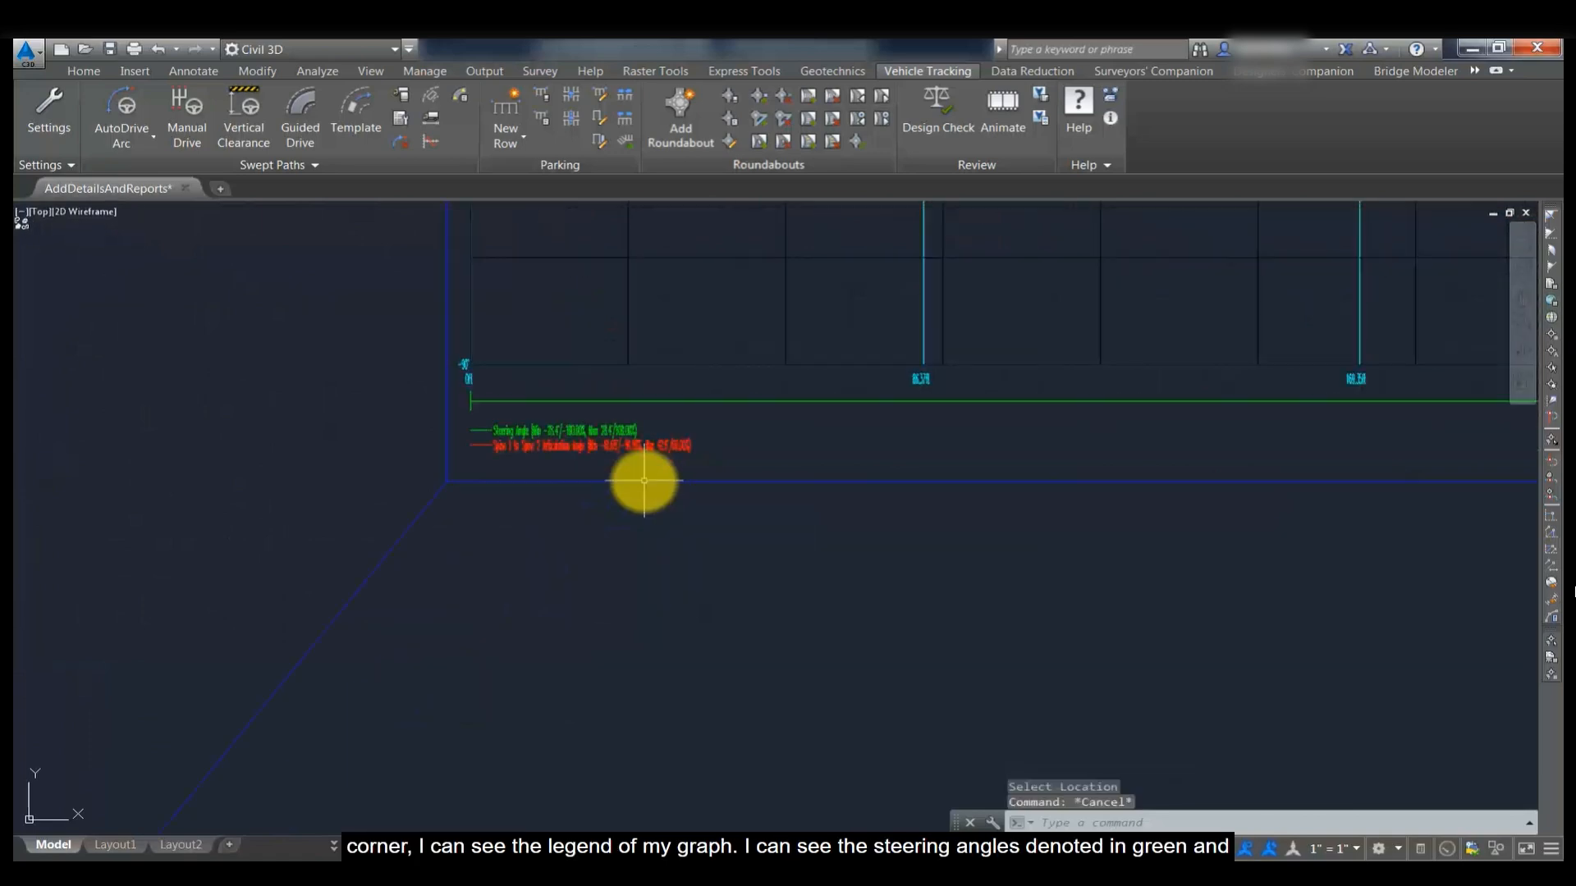
scroll(644, 480, up, 2)
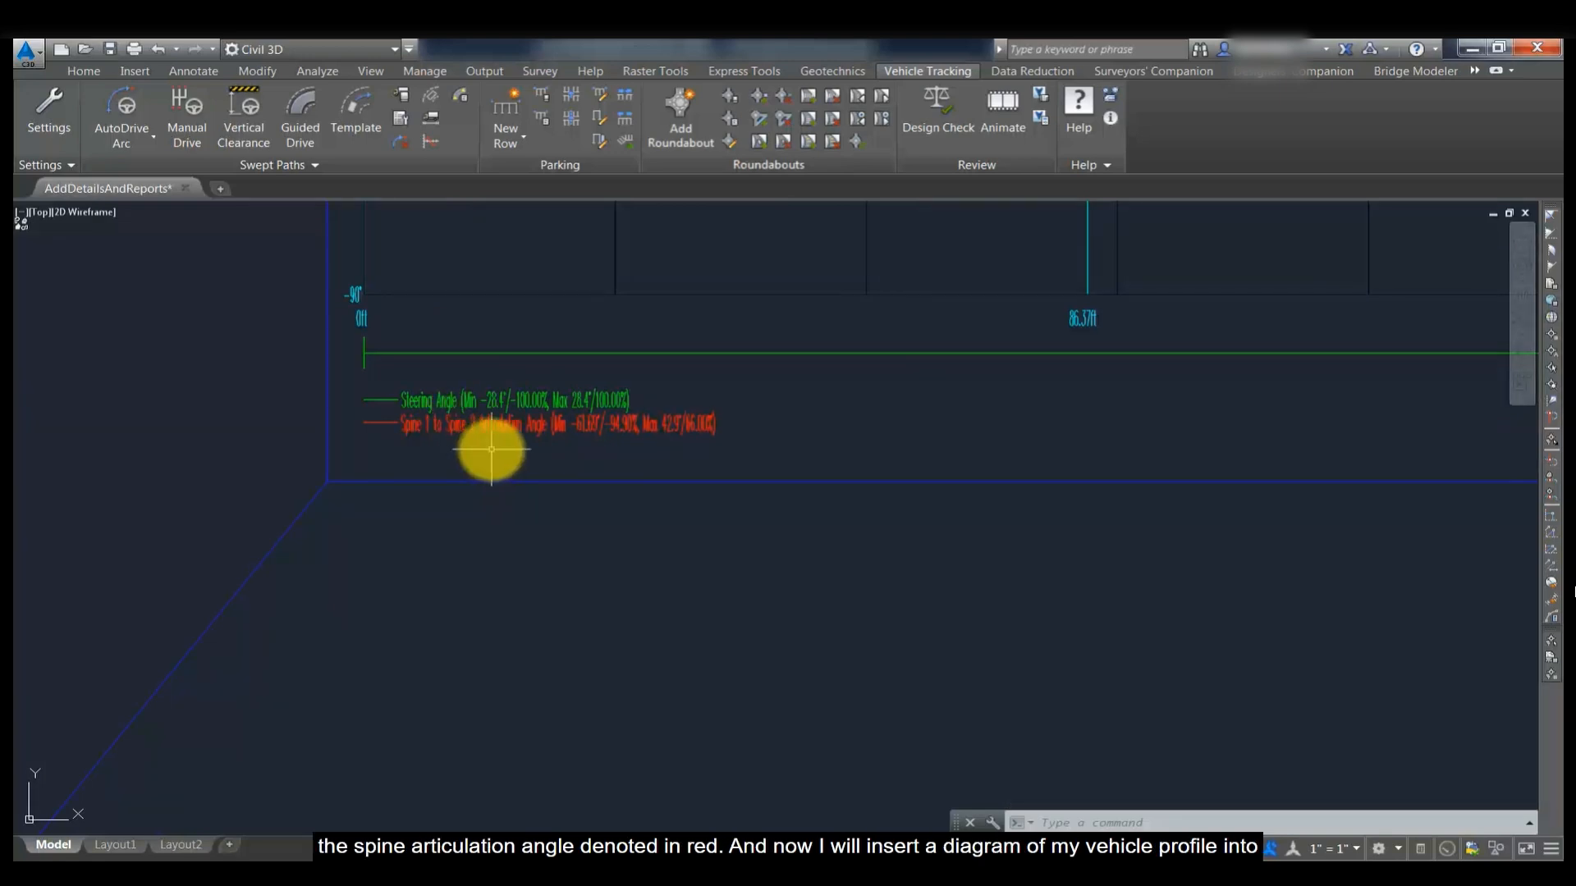
scroll(492, 447, down, 2)
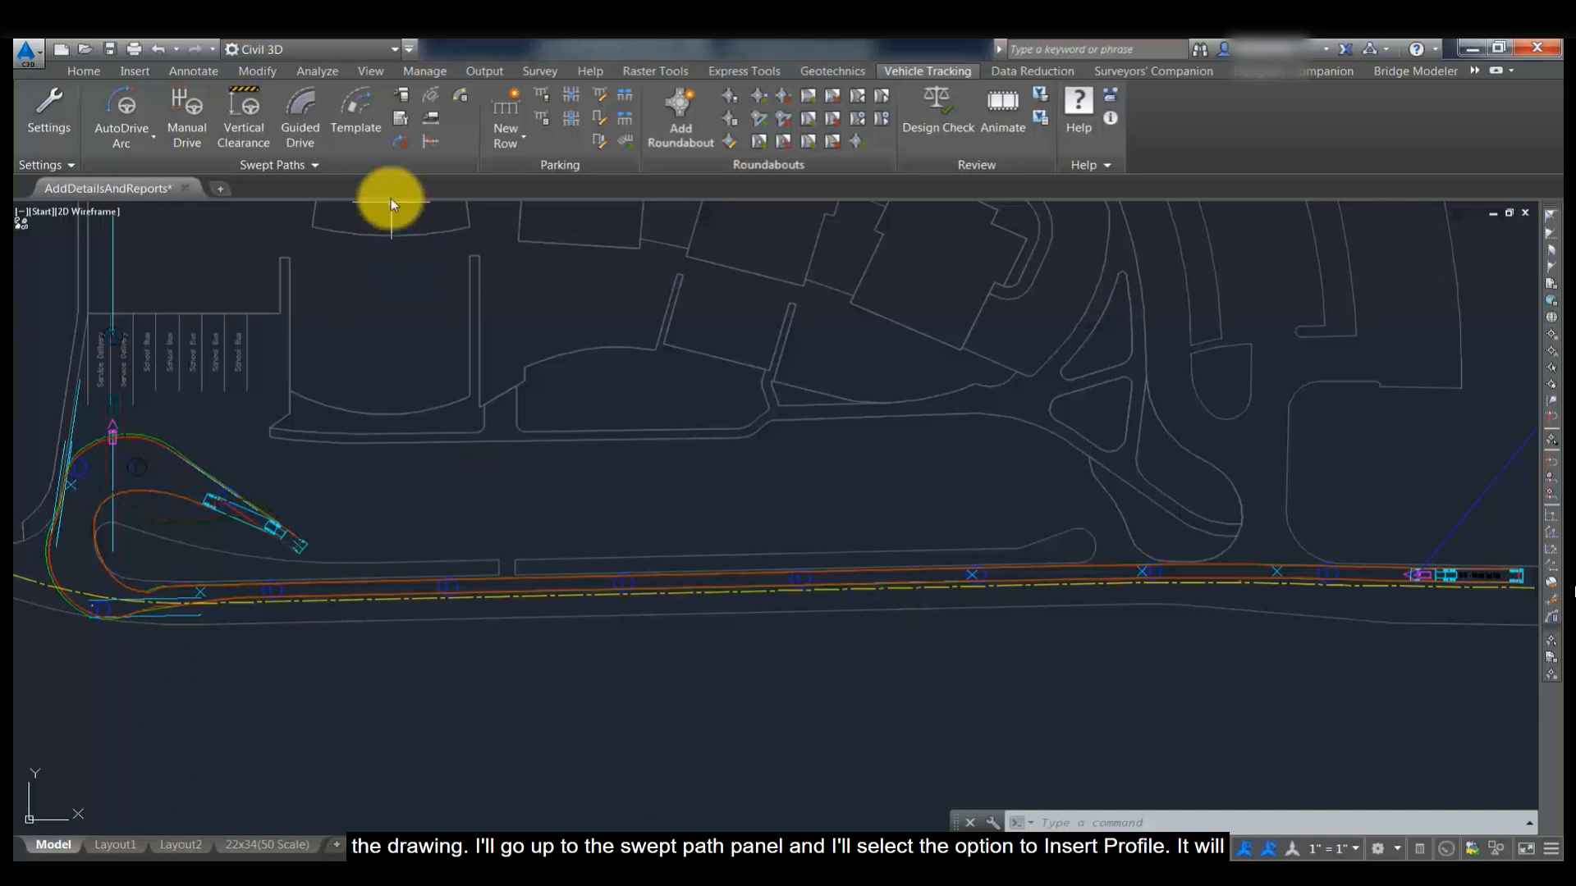
Insert the swept path's vehicle profile diagram in the empty area south of the path's turning loop and view it up close.
click(426, 120)
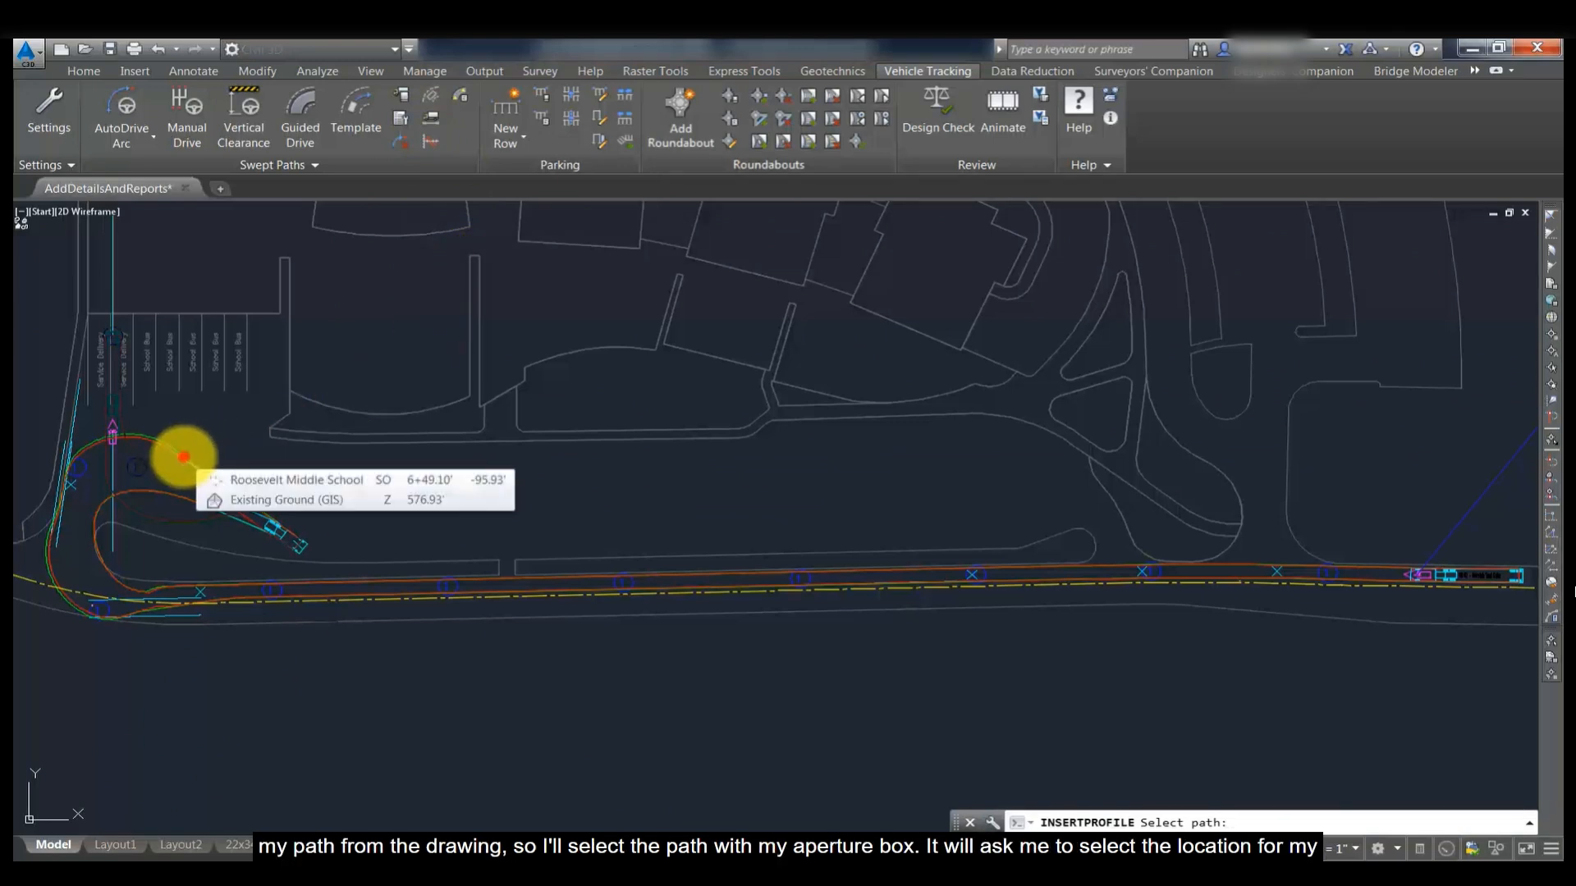
click(184, 456)
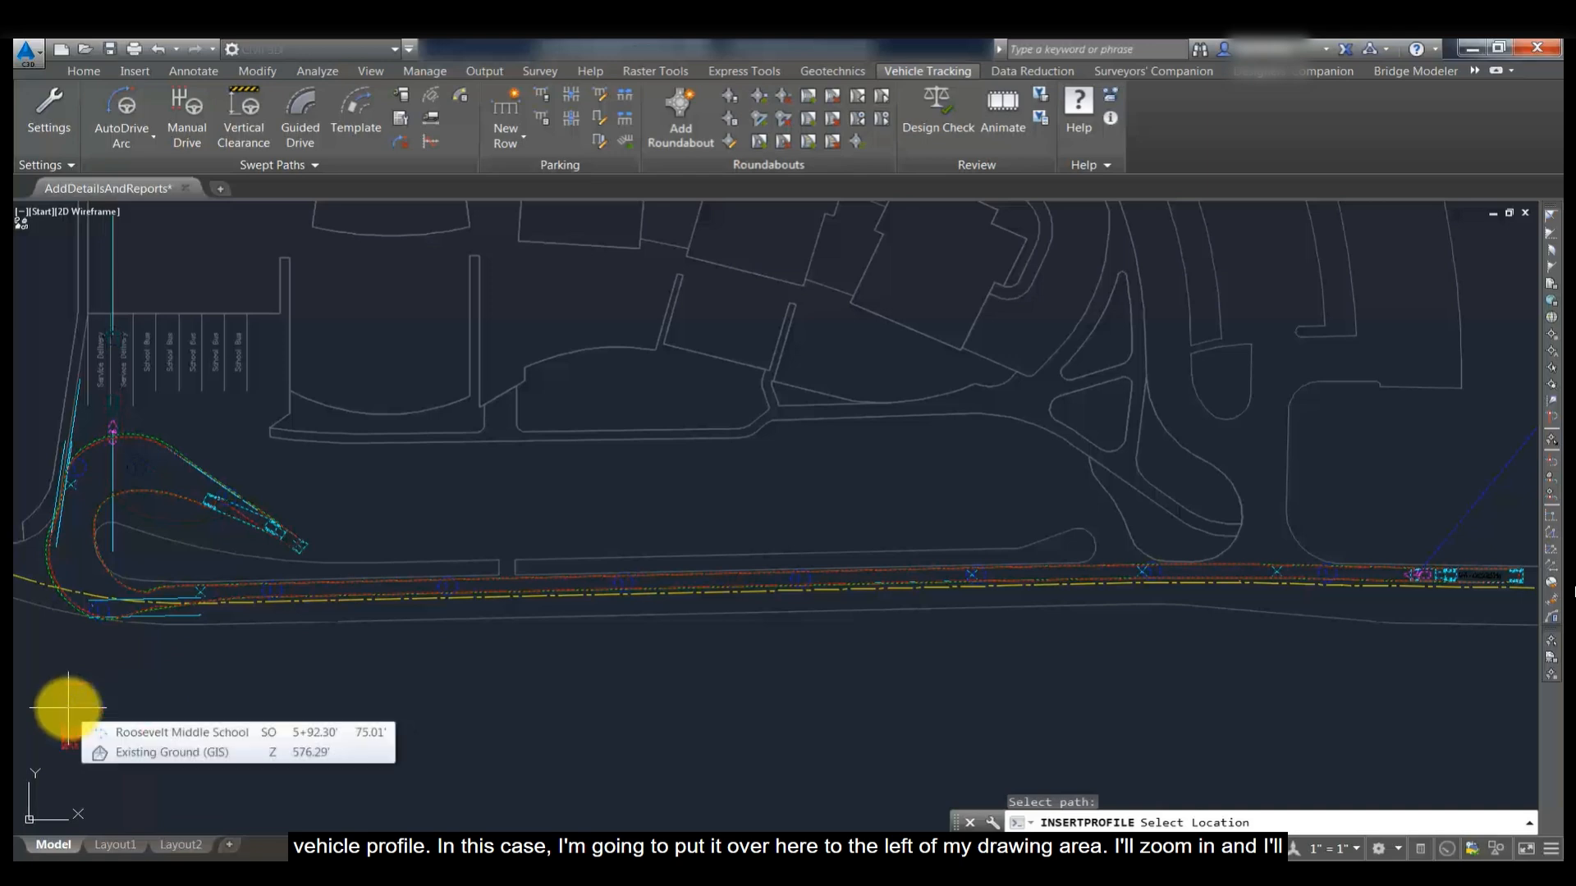
scroll(312, 616, up, 5)
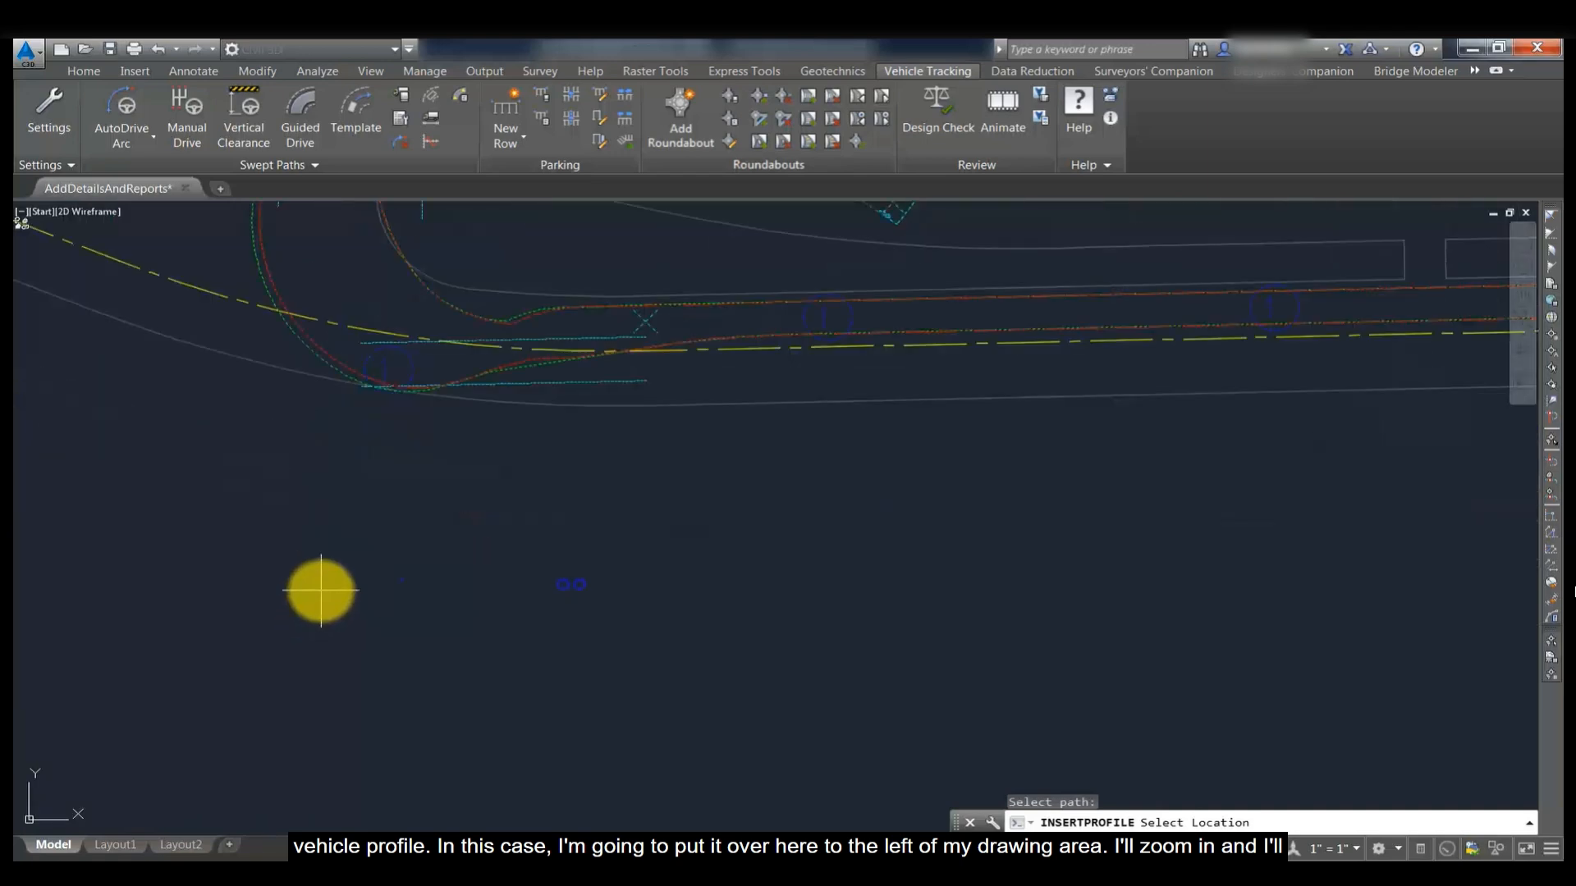
click(313, 615)
key(Escape)
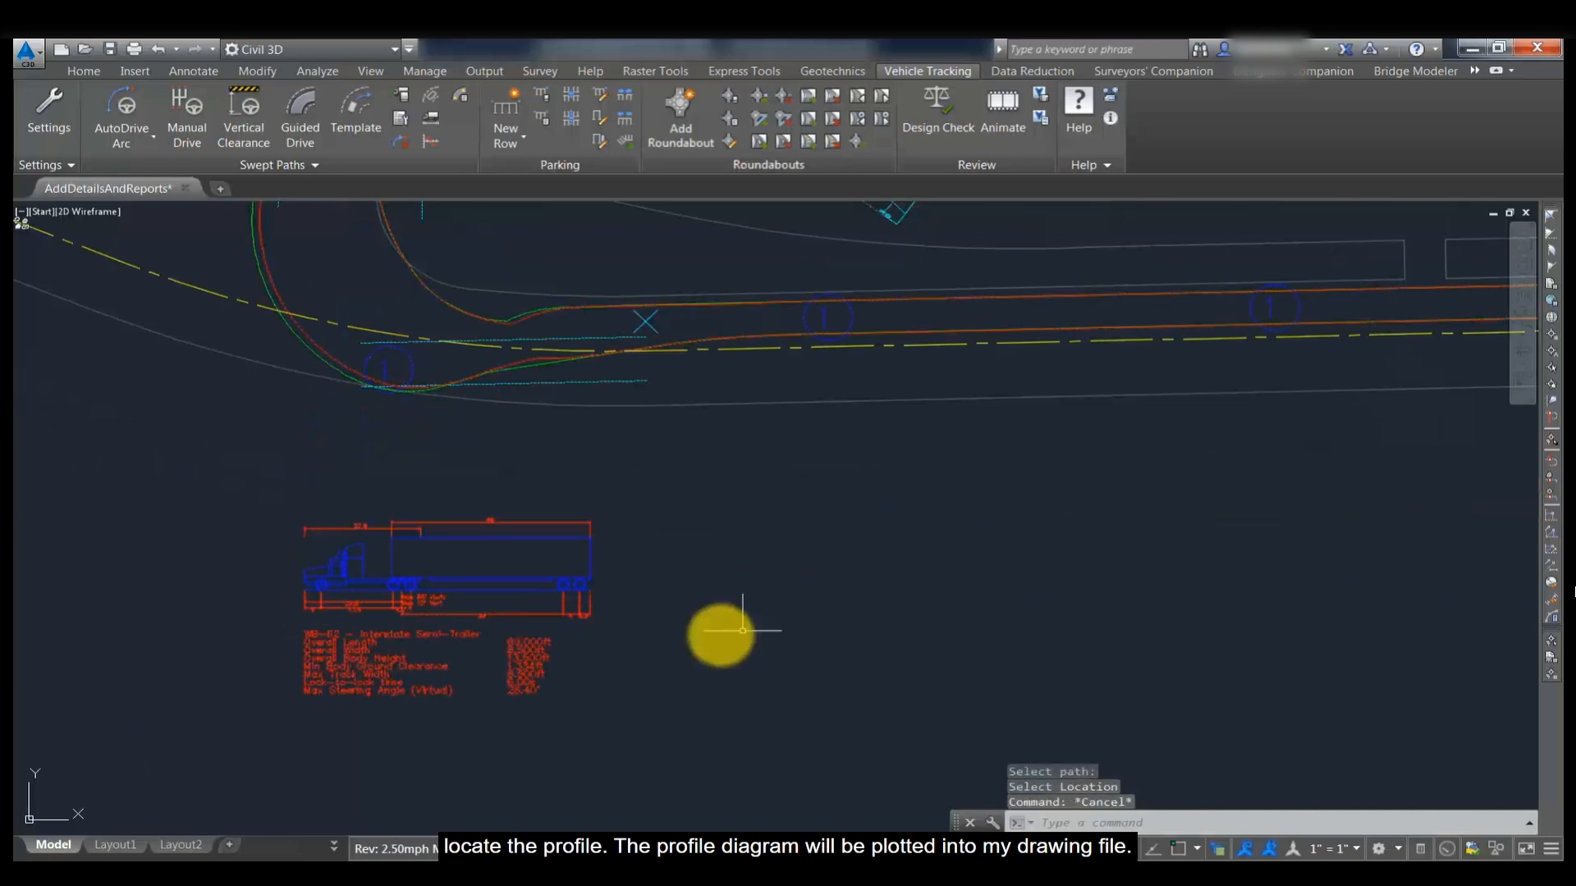
scroll(664, 643, up, 2)
middle_drag(657, 637, 732, 619)
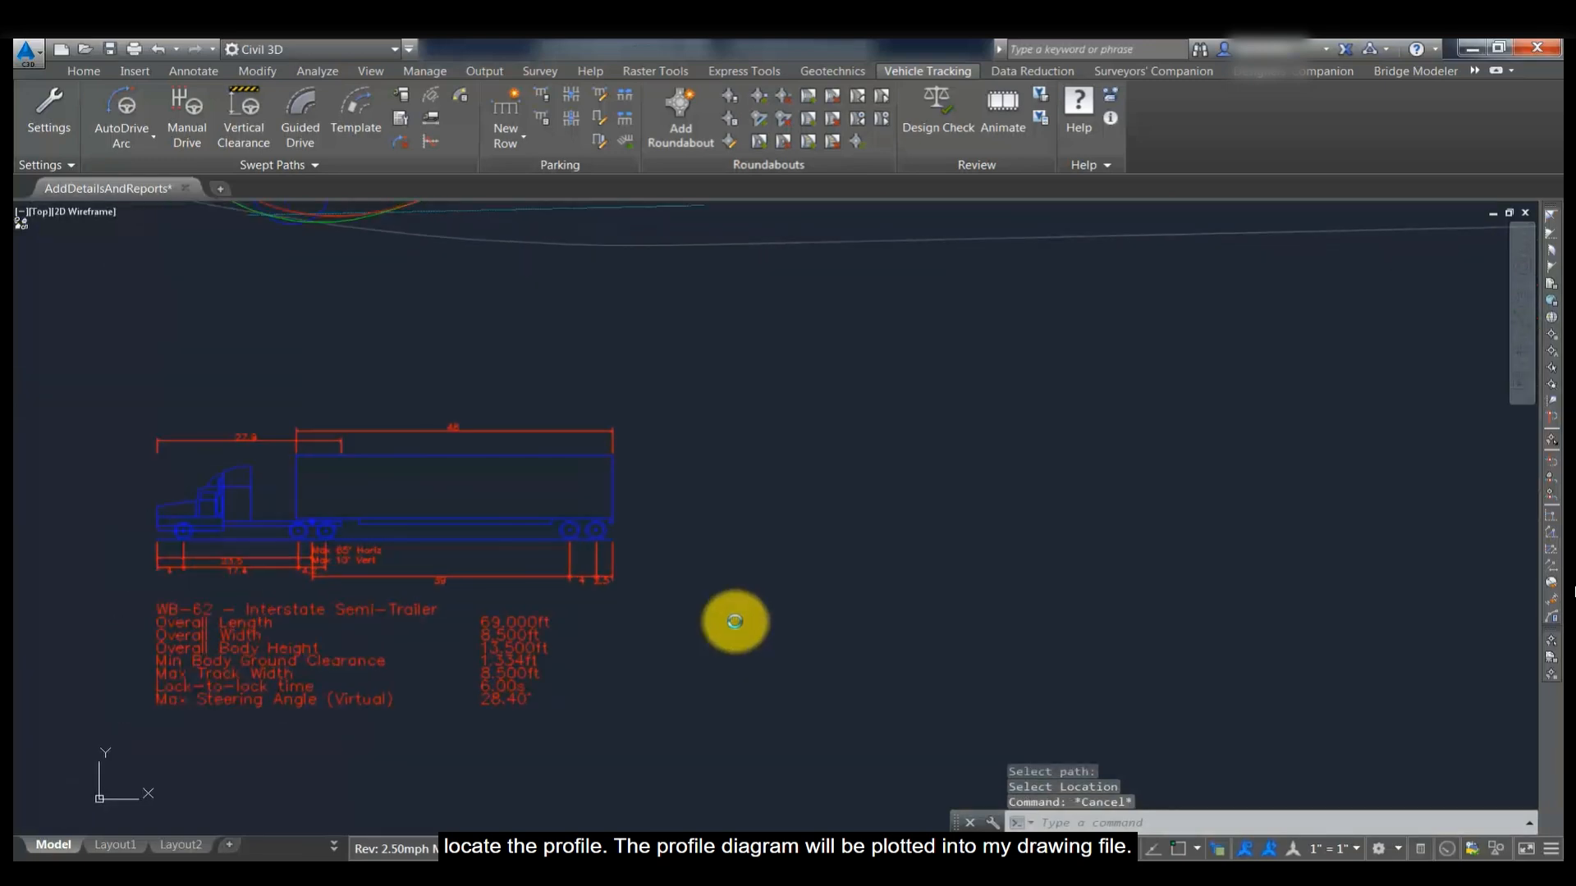
mouse_move(752, 625)
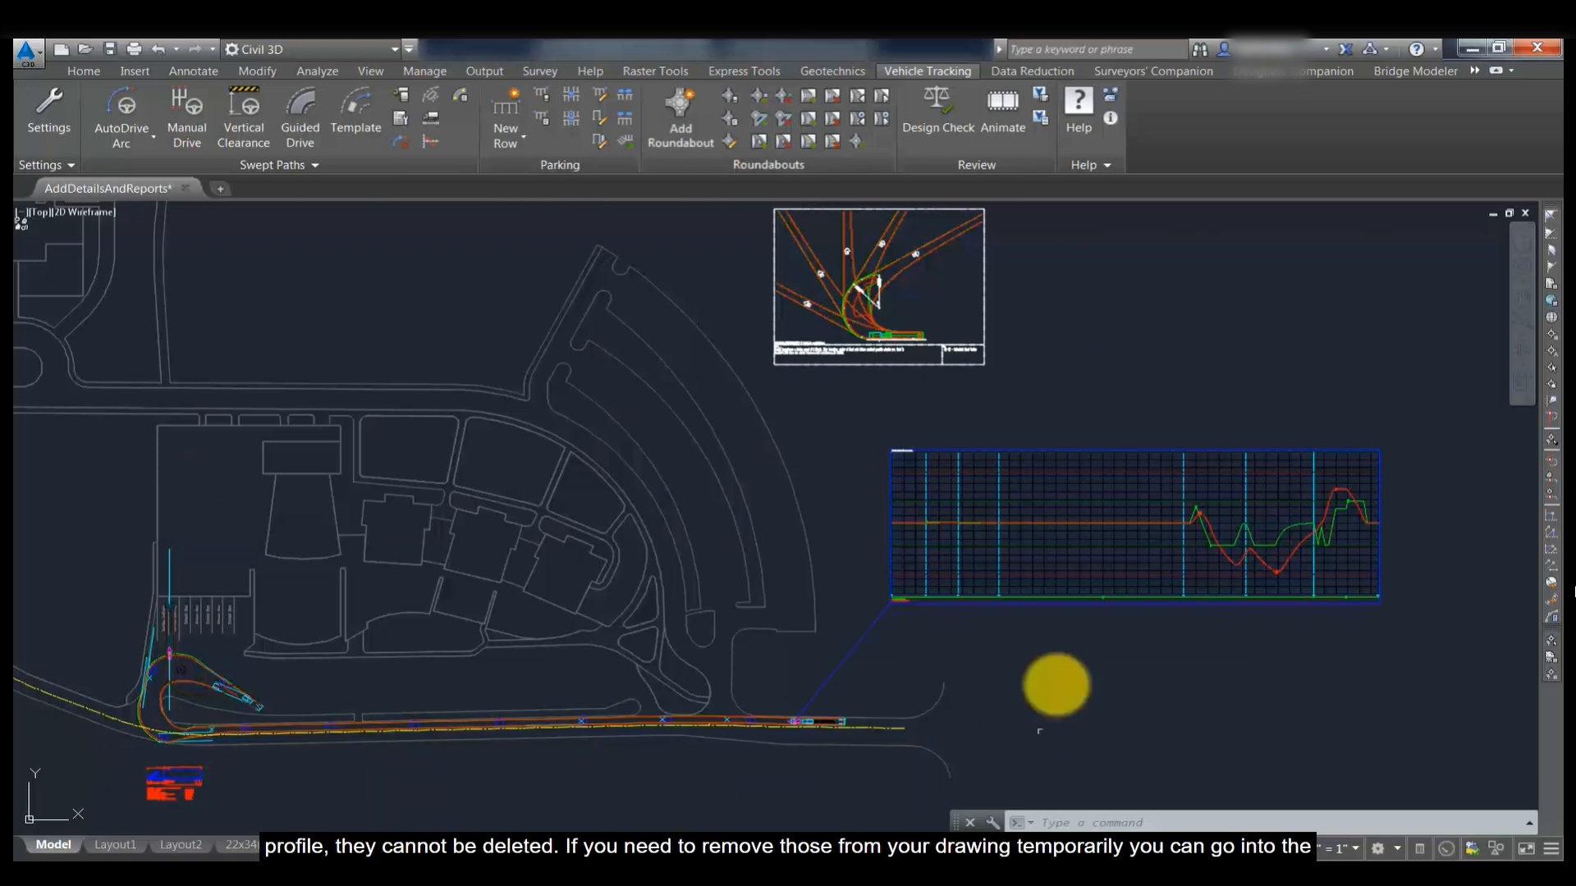
Turn off Profile and Graph under Report 0001 Body and Chassis Envelopes in the swept path's properties.
click(1043, 153)
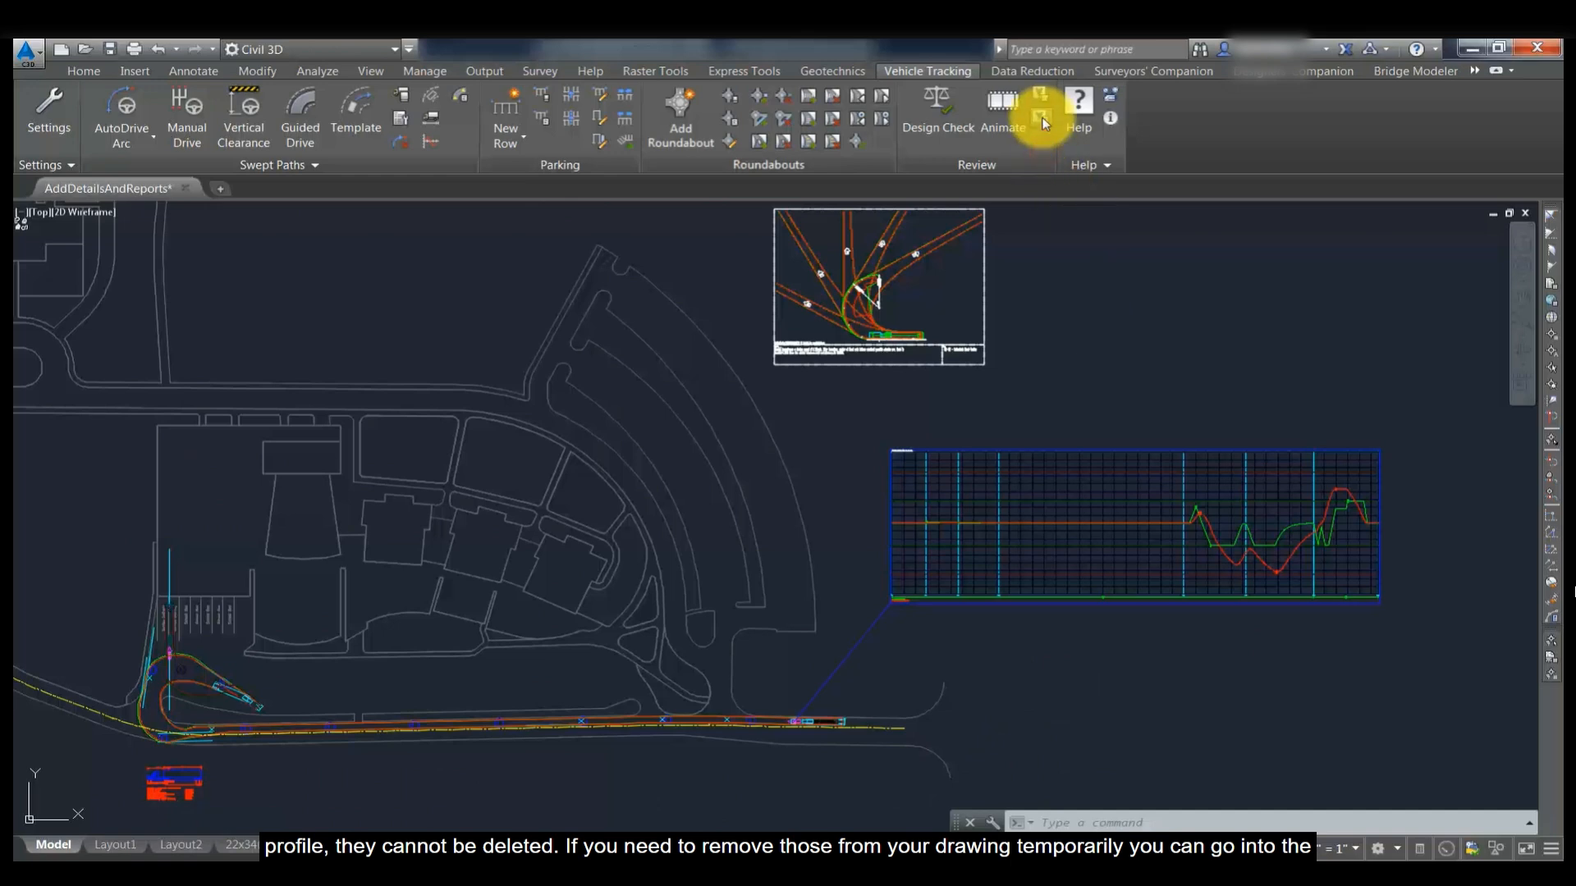
click(1042, 120)
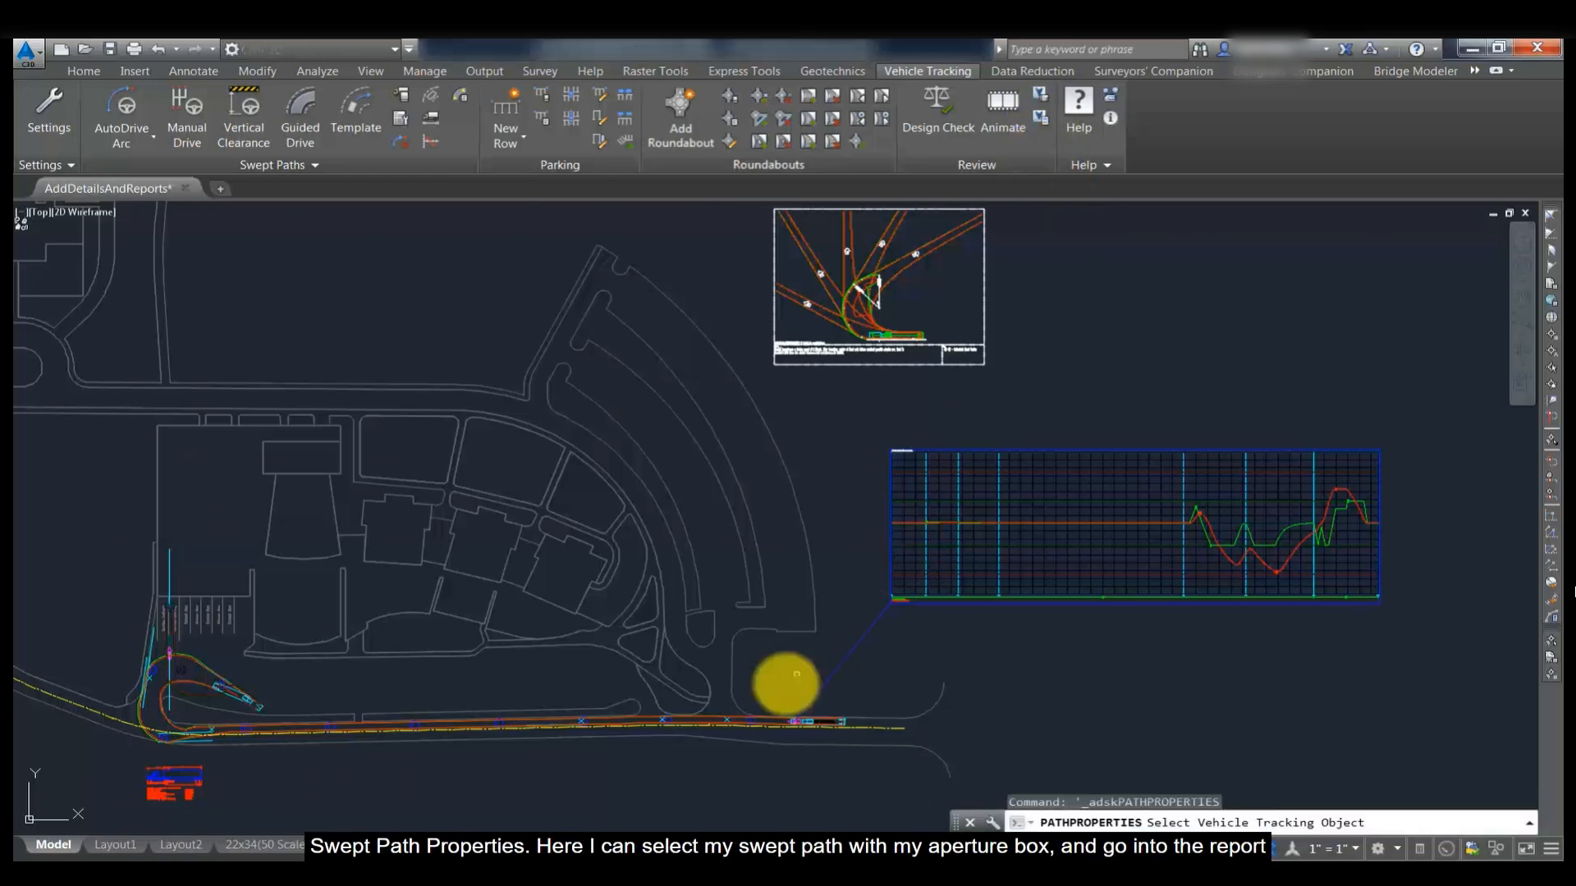
click(713, 718)
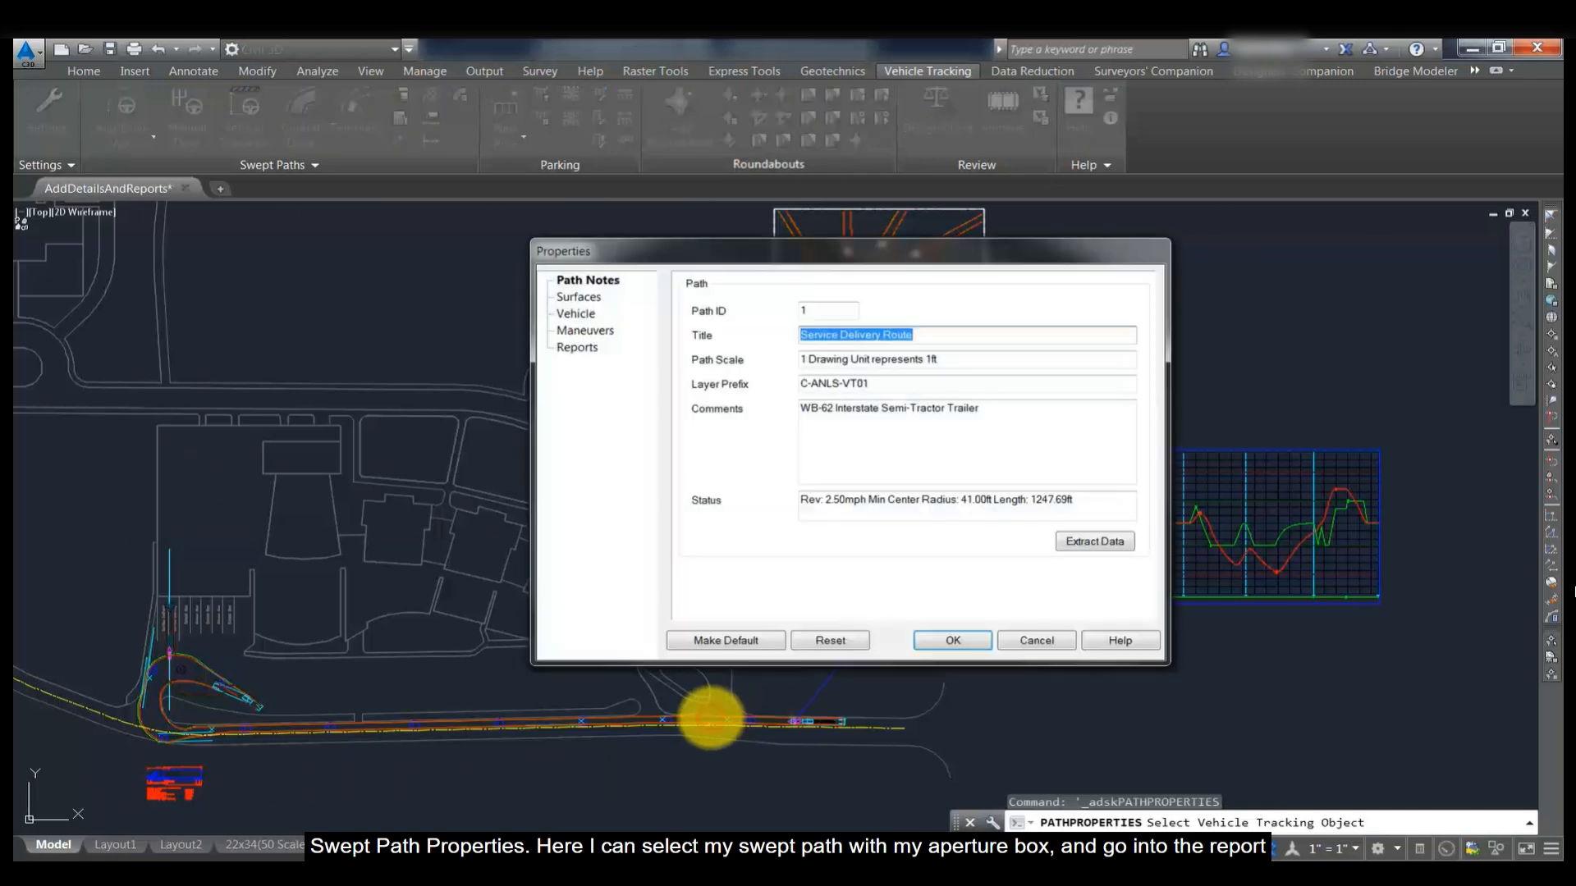
click(577, 348)
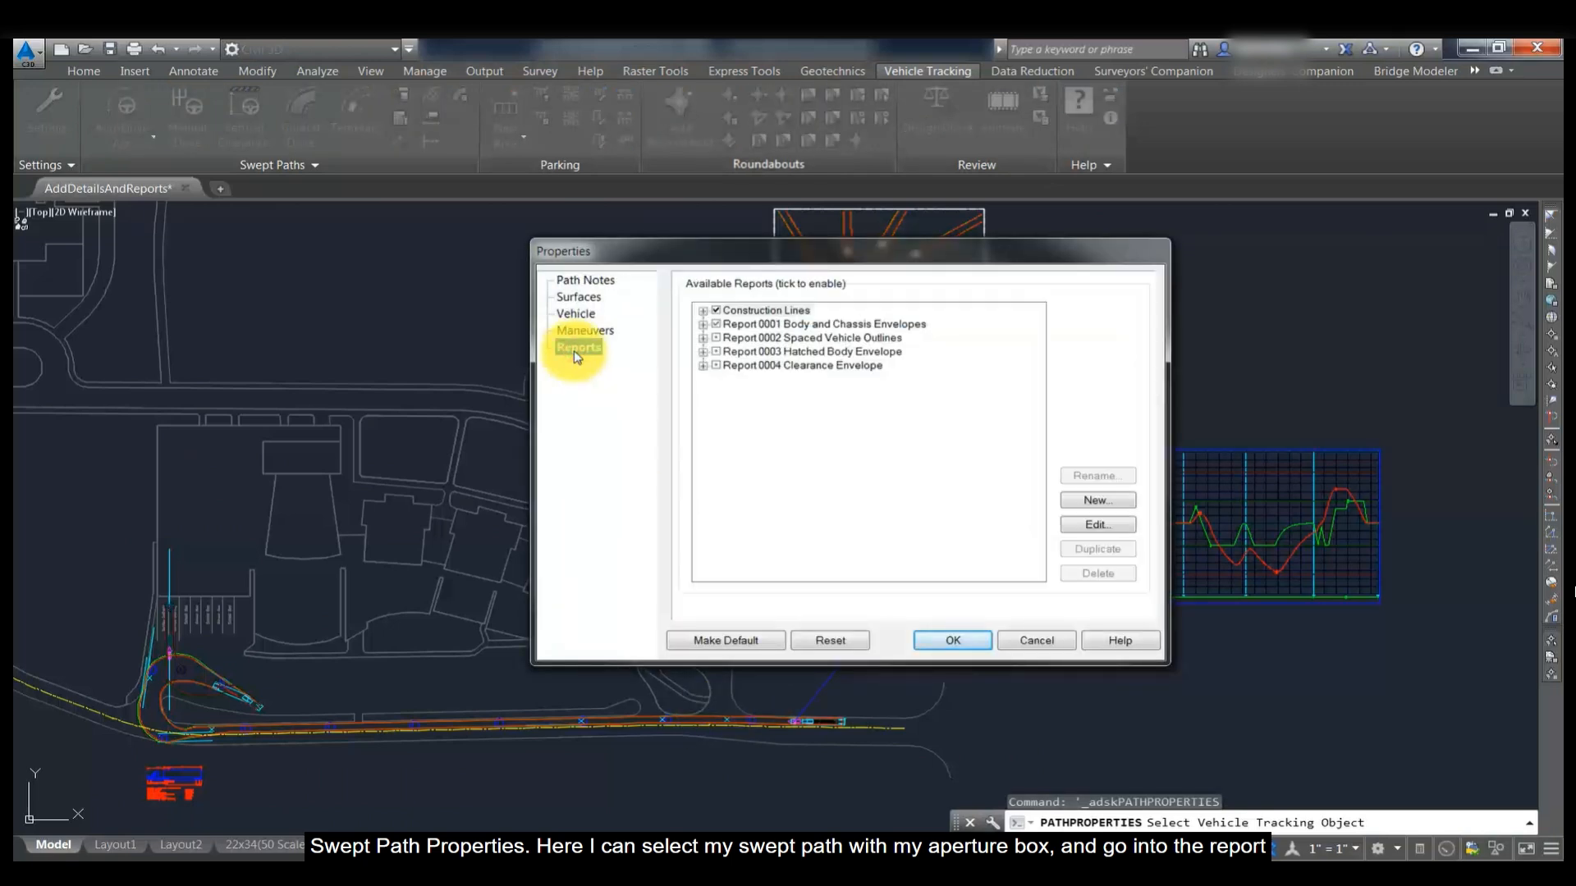
click(703, 326)
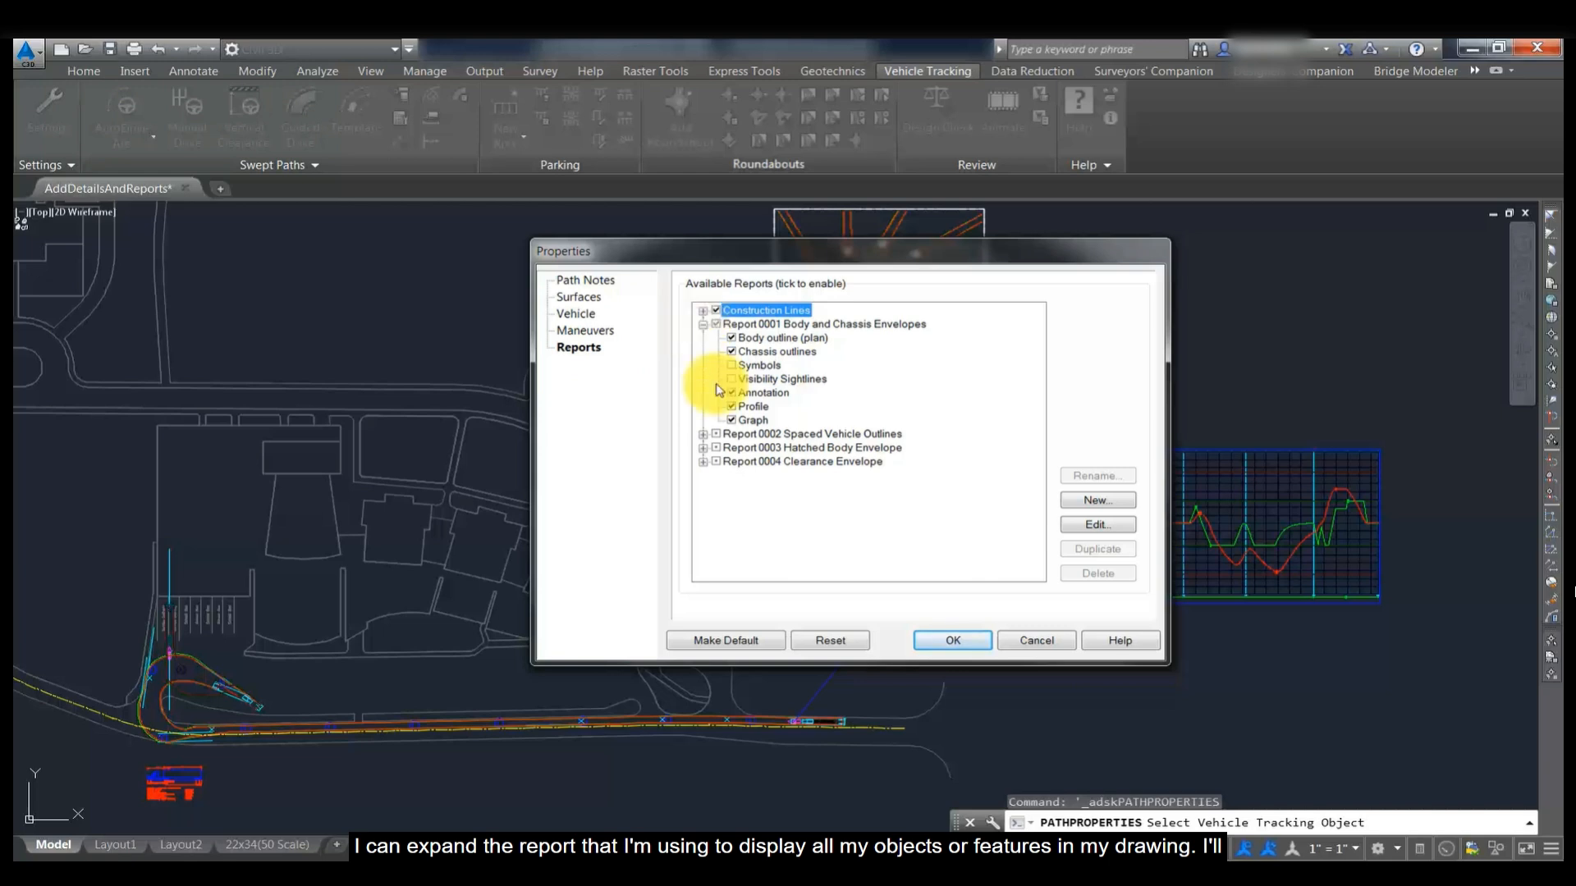
click(733, 409)
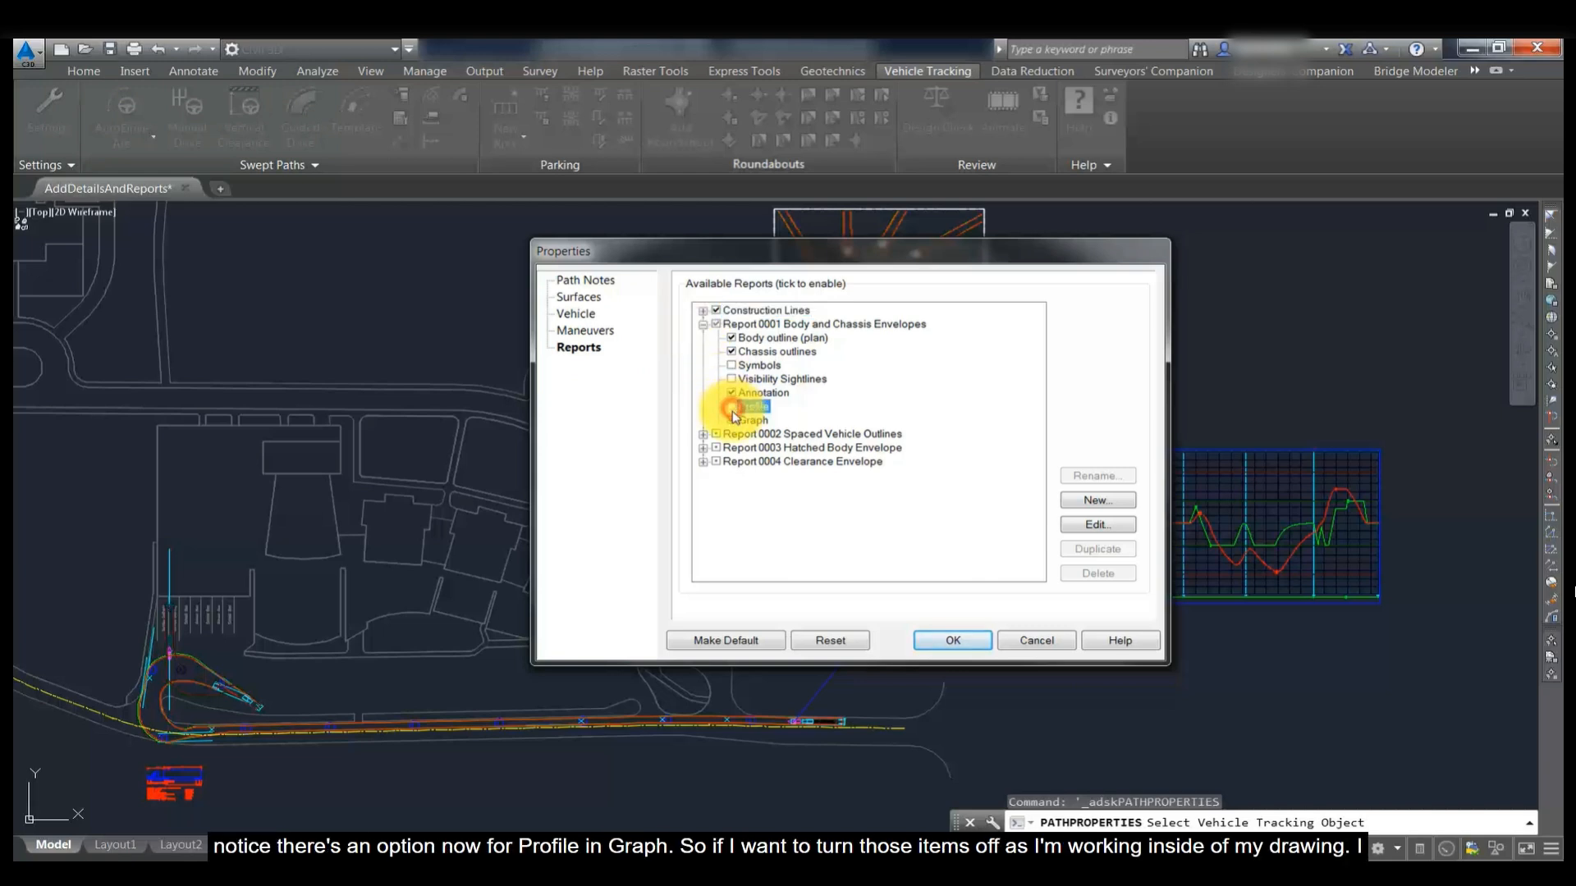
click(734, 421)
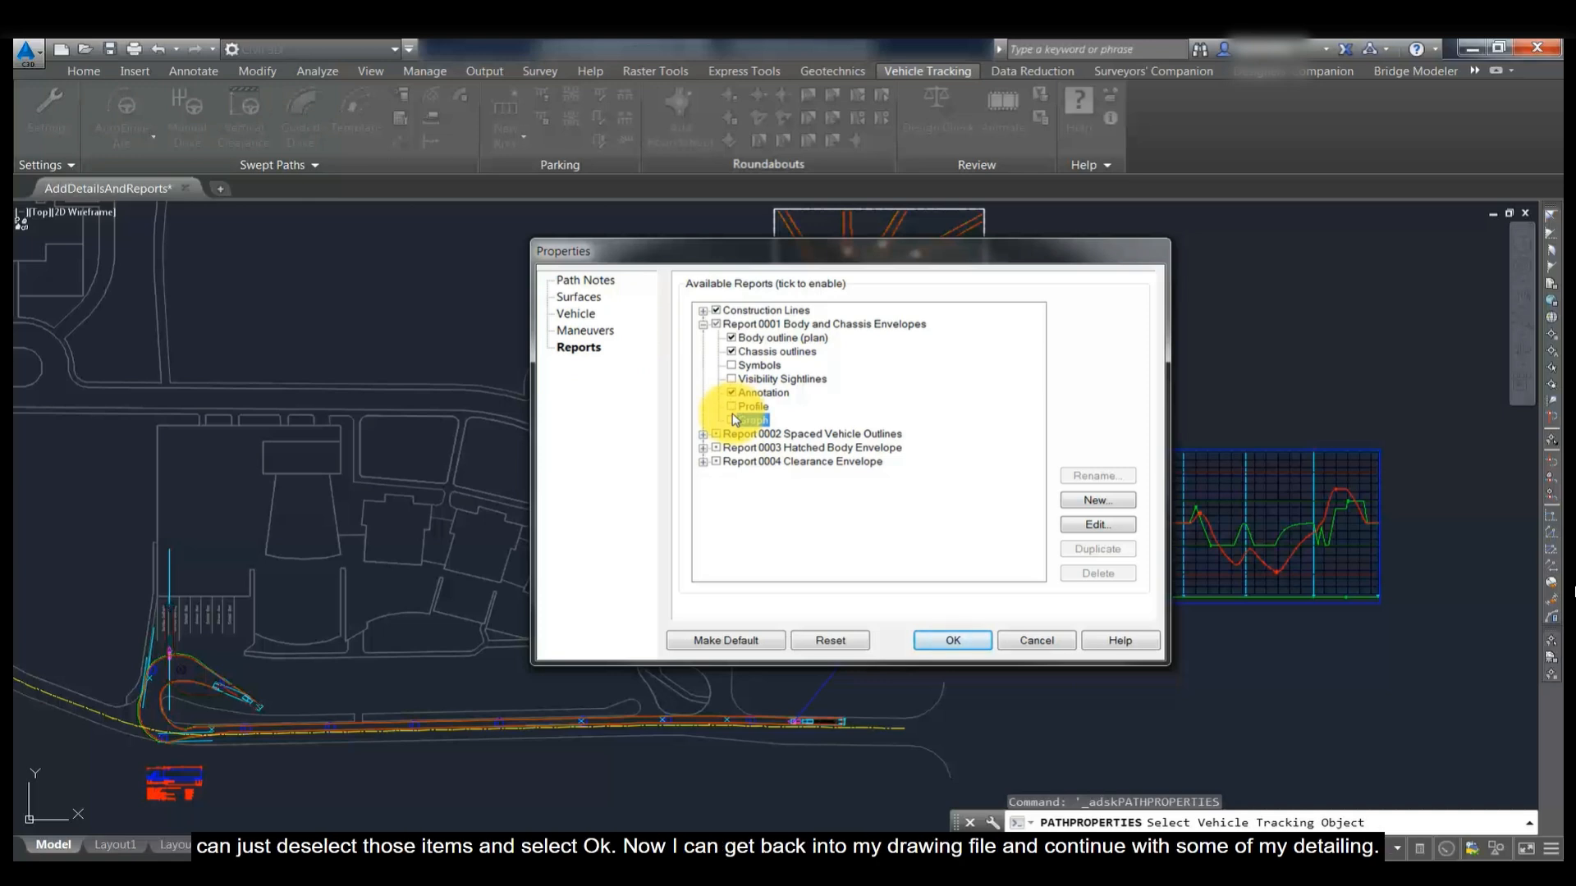
click(951, 641)
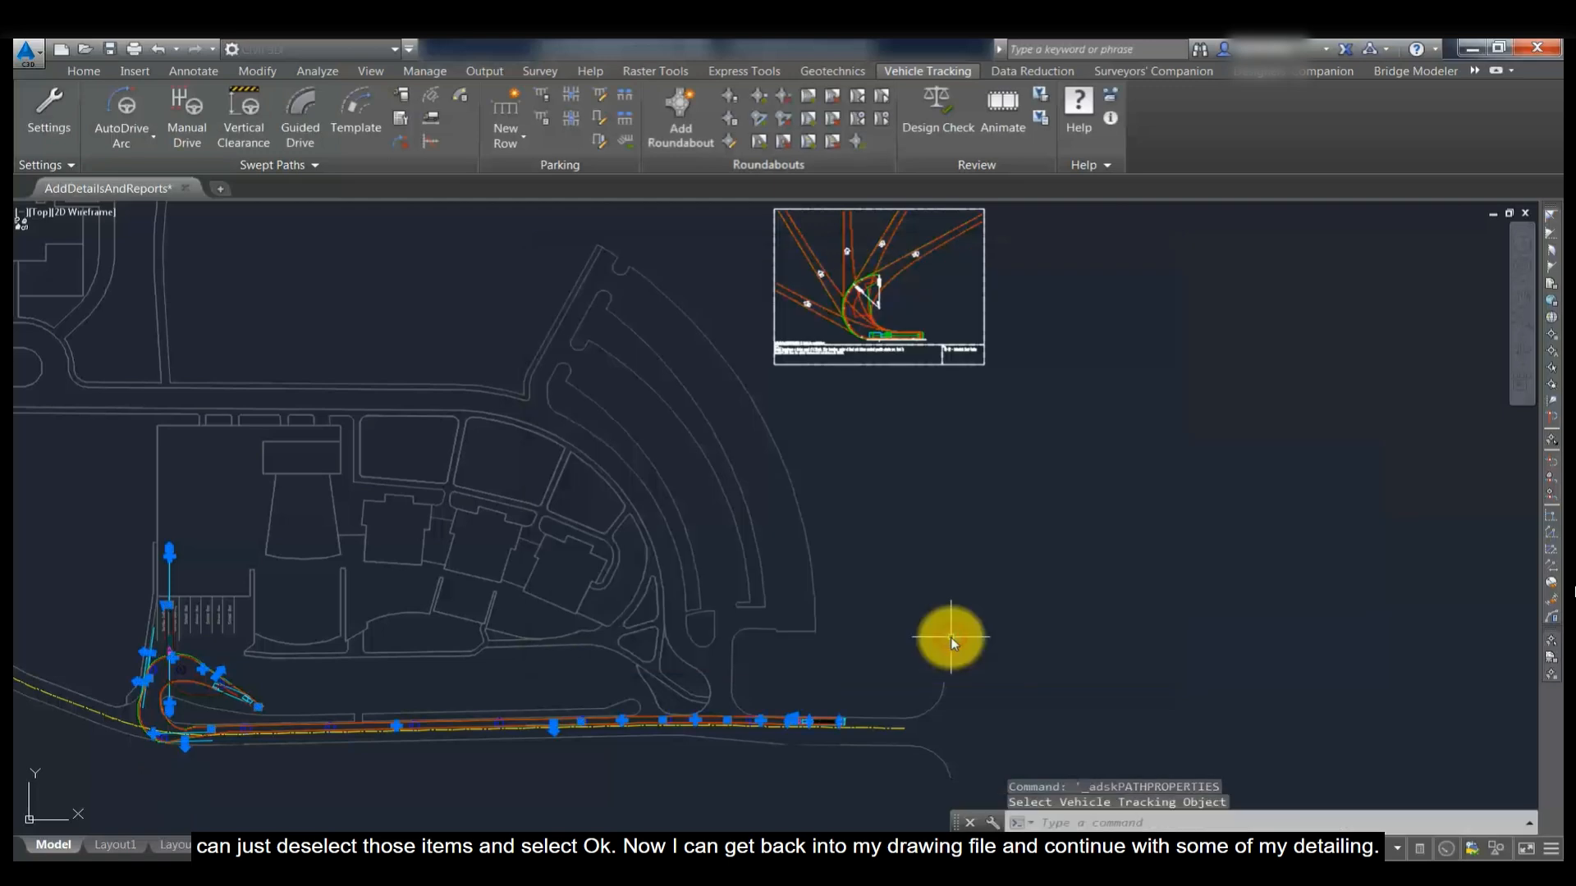
key(Escape)
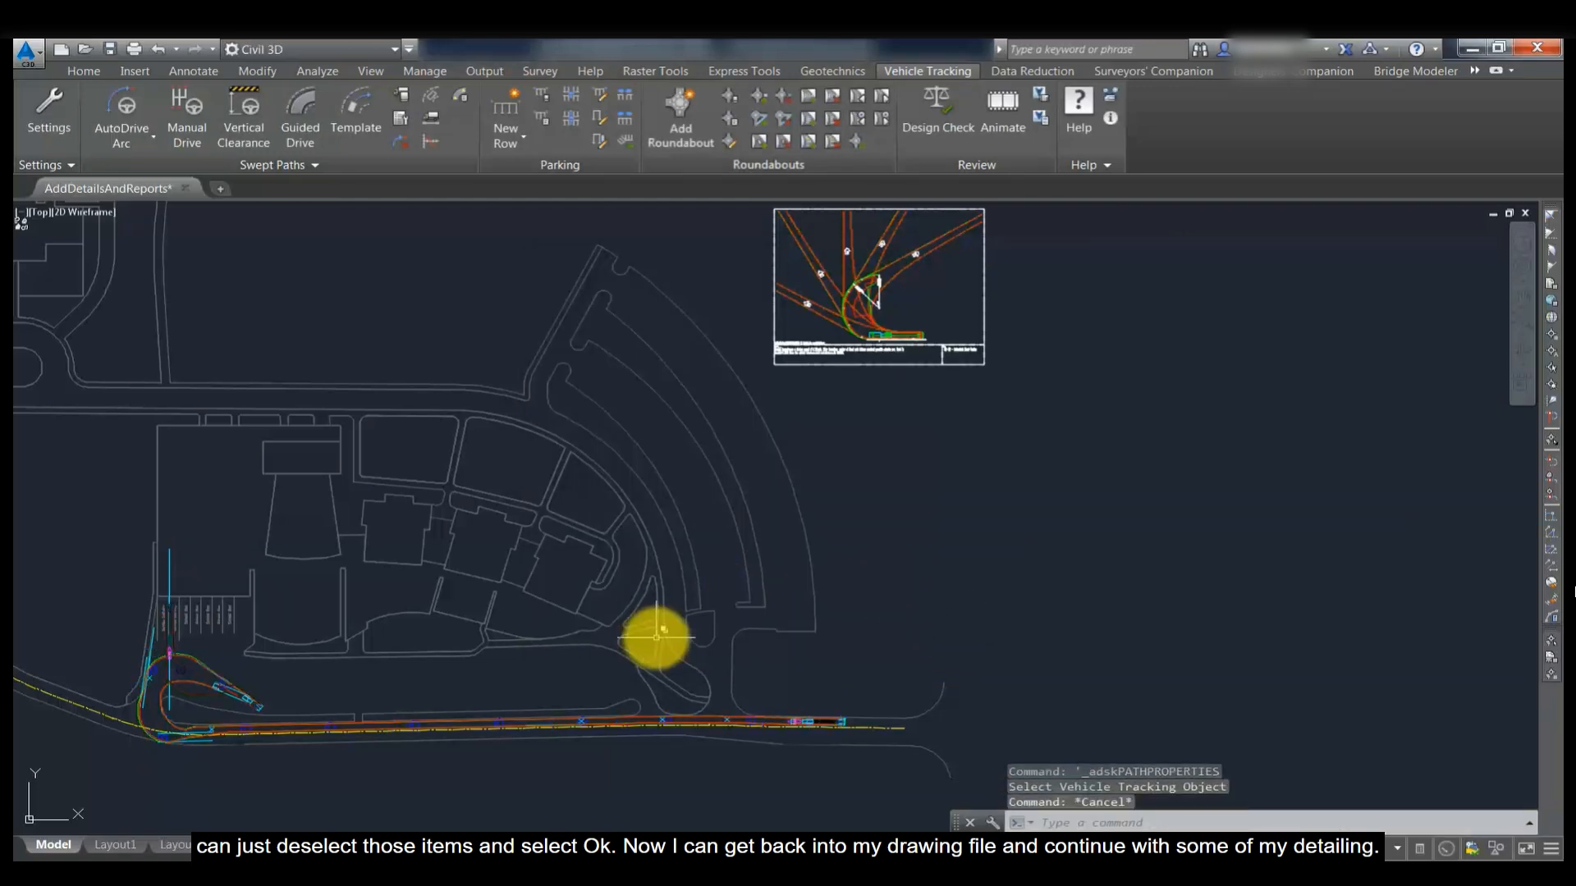
Run a vertical clearance analysis on the blue profile line in the profile view, using the default WB-62 Interstate Semi-Trailer and default ground clearance.
scroll(932, 517, up, 5)
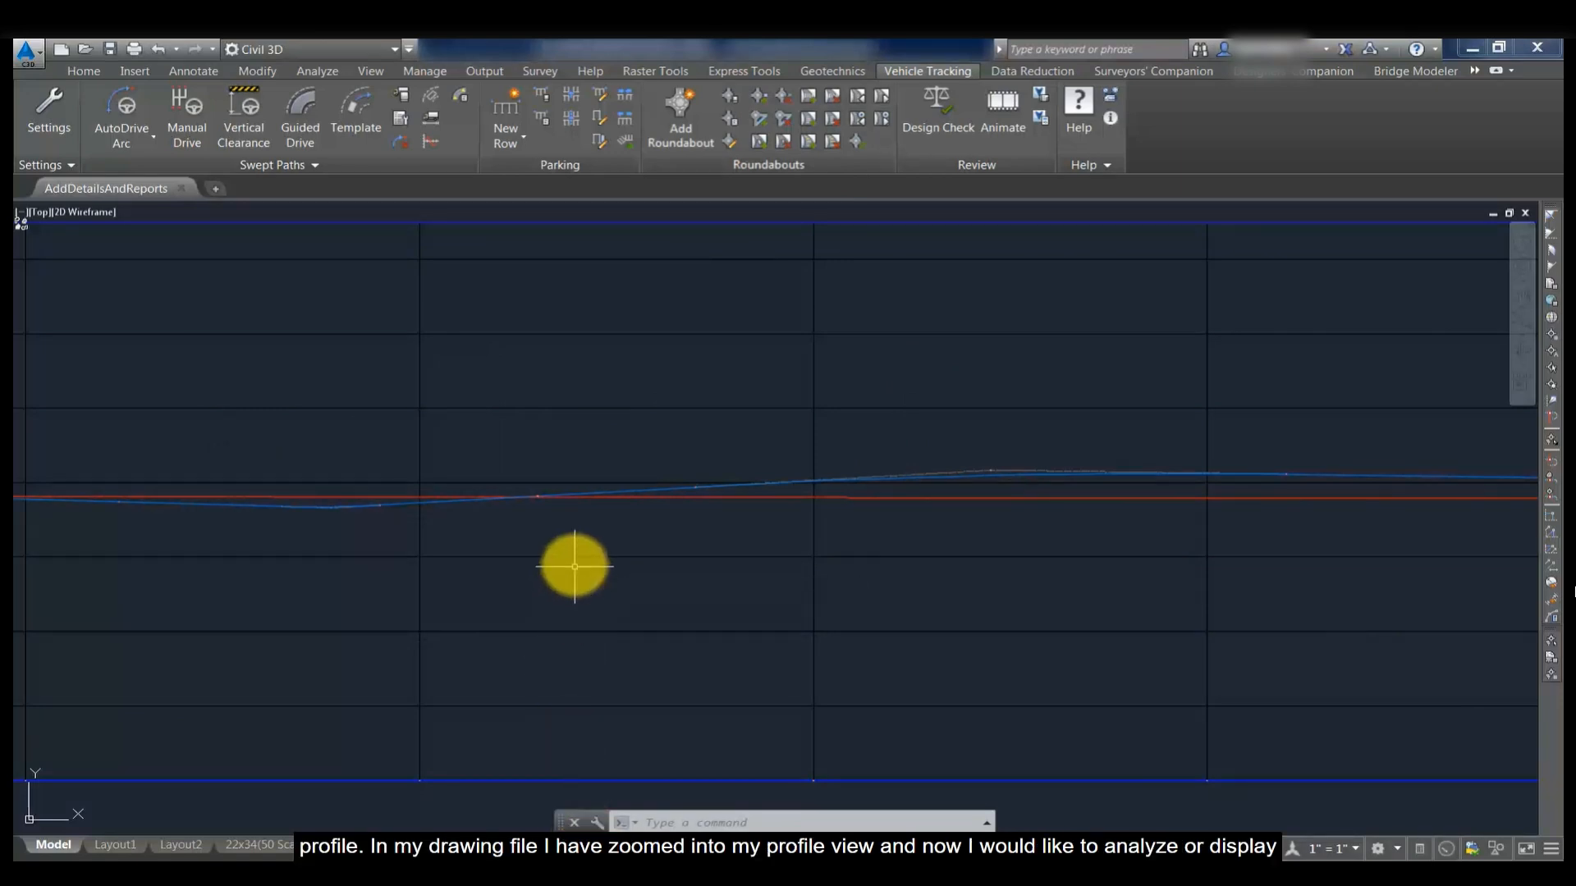
mouse_move(574, 564)
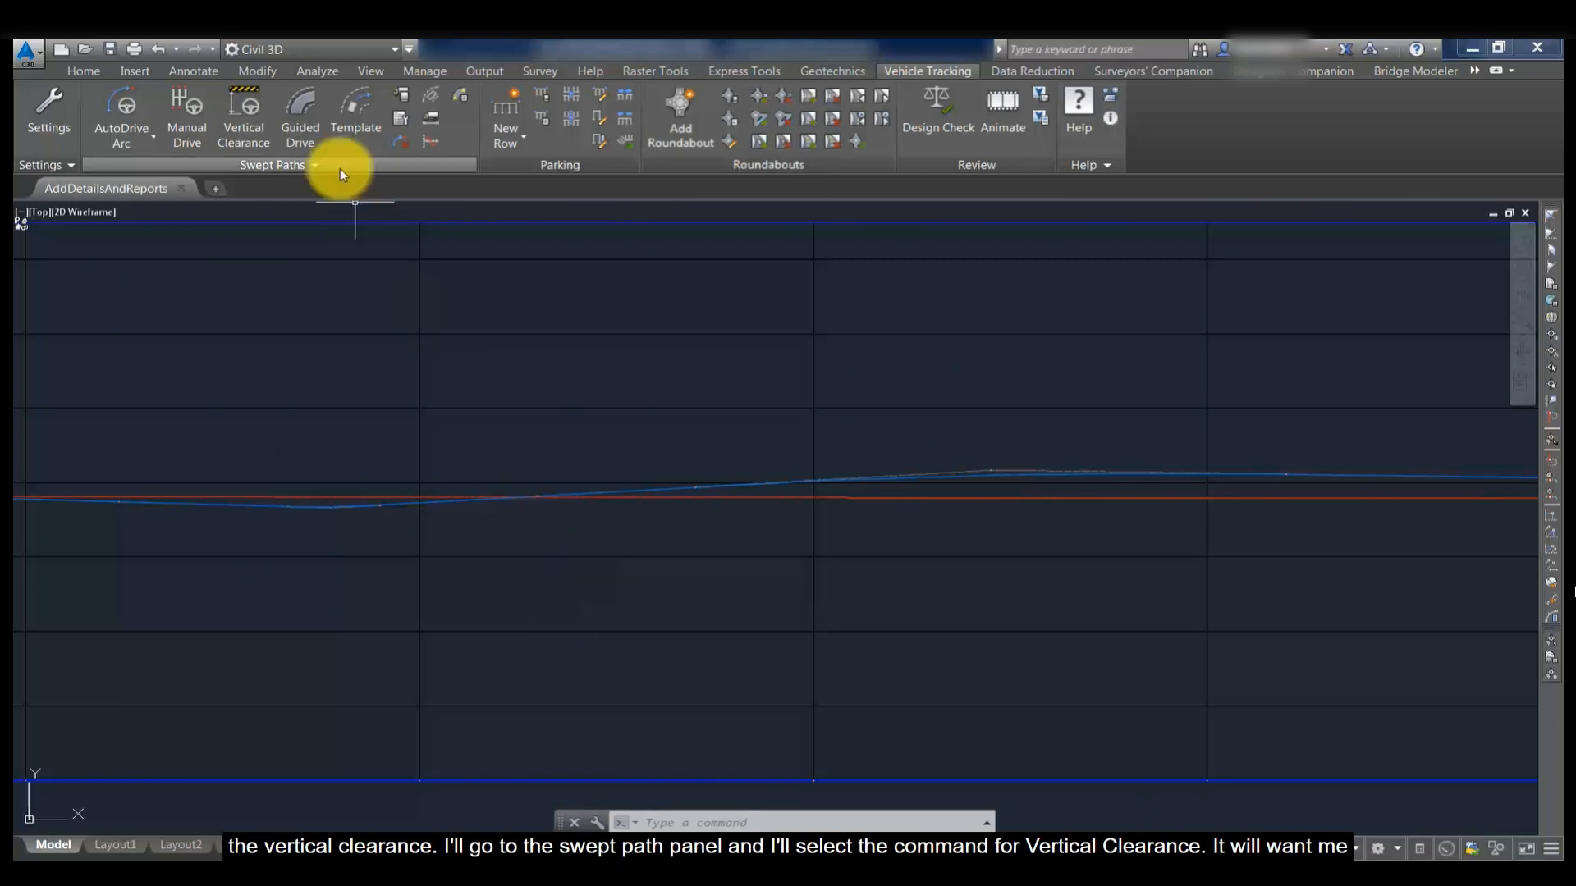
click(253, 143)
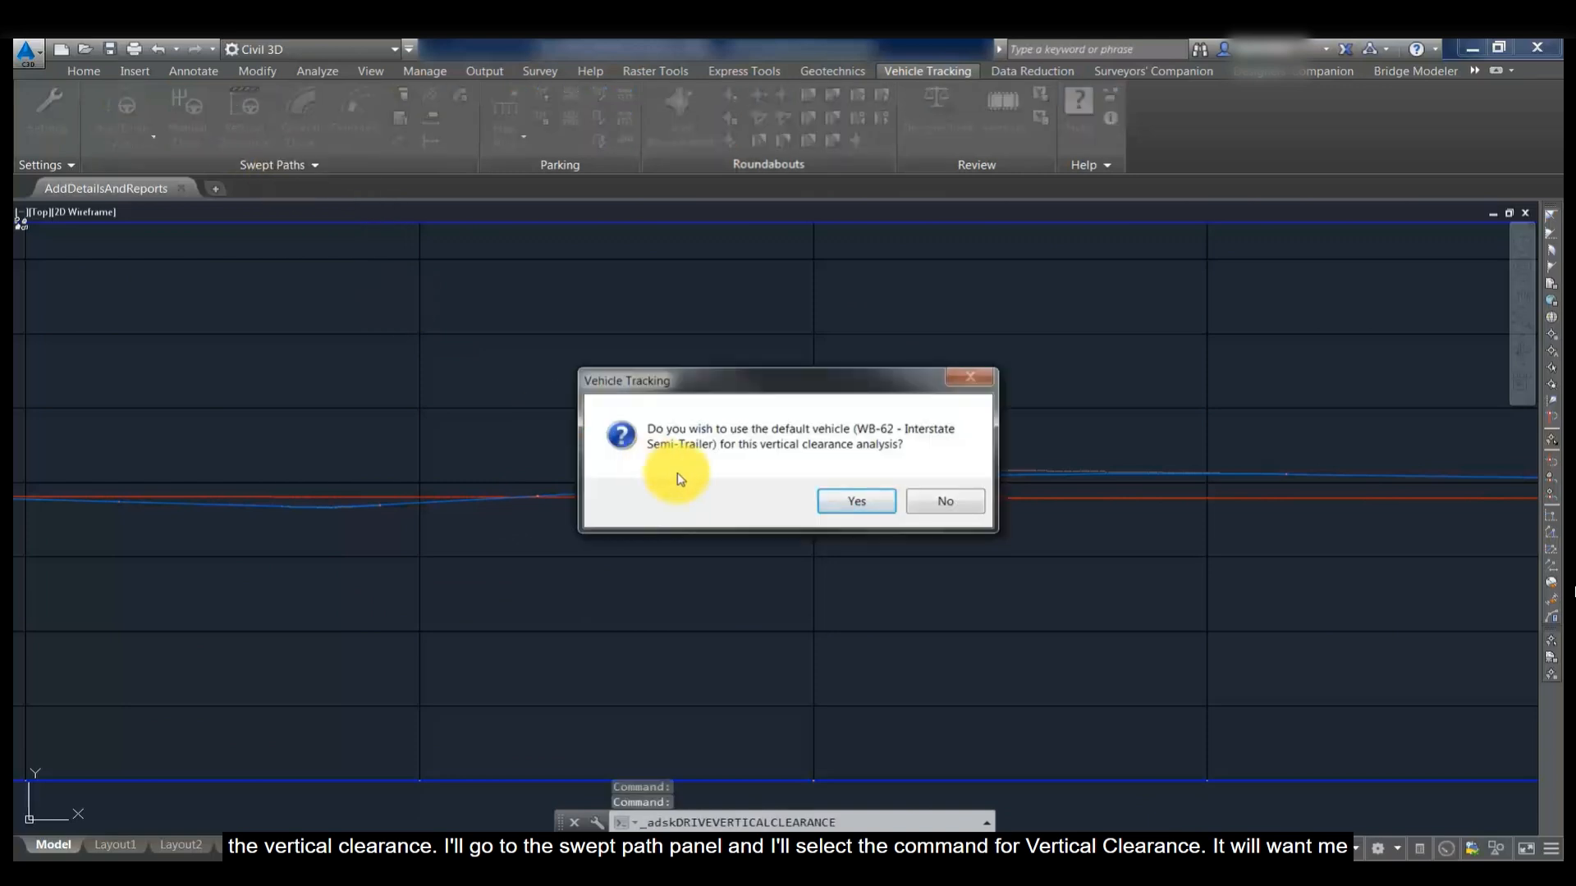
click(850, 502)
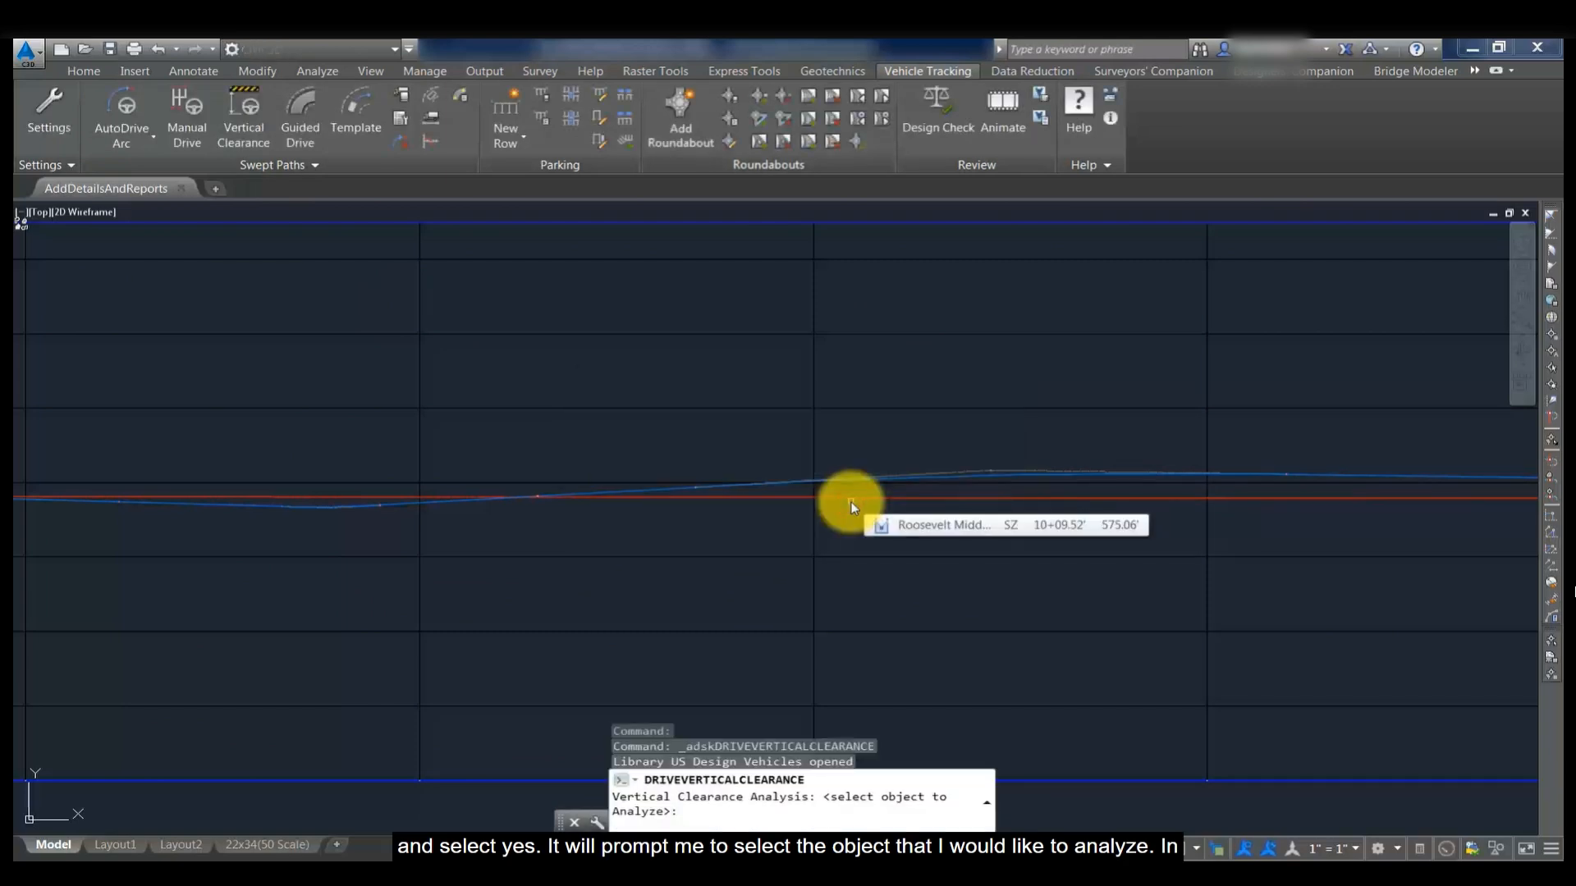
click(1009, 476)
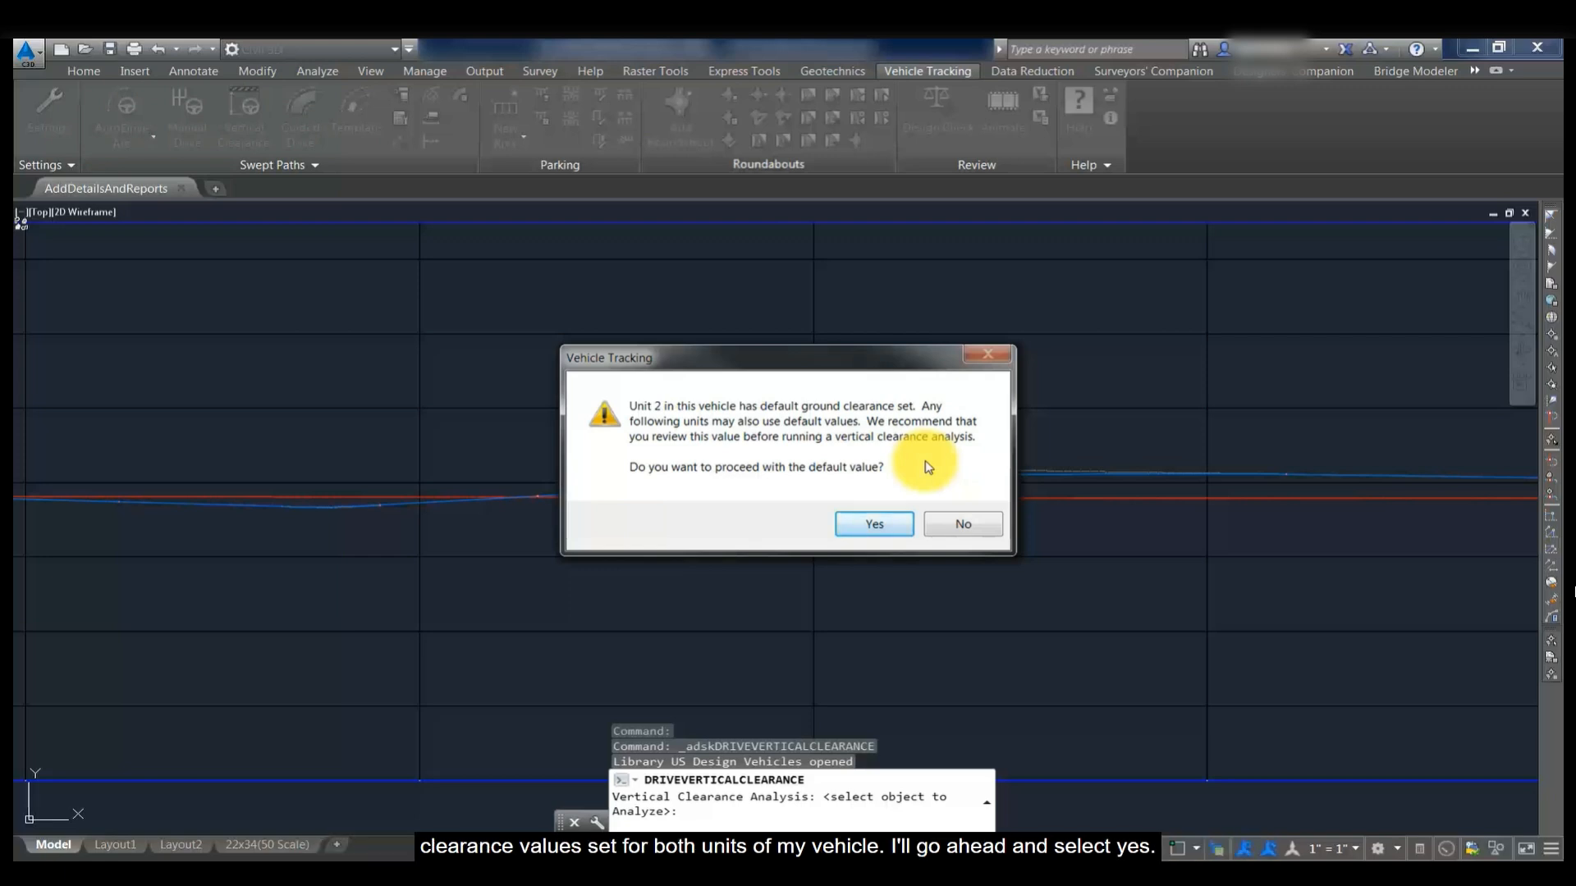
click(875, 523)
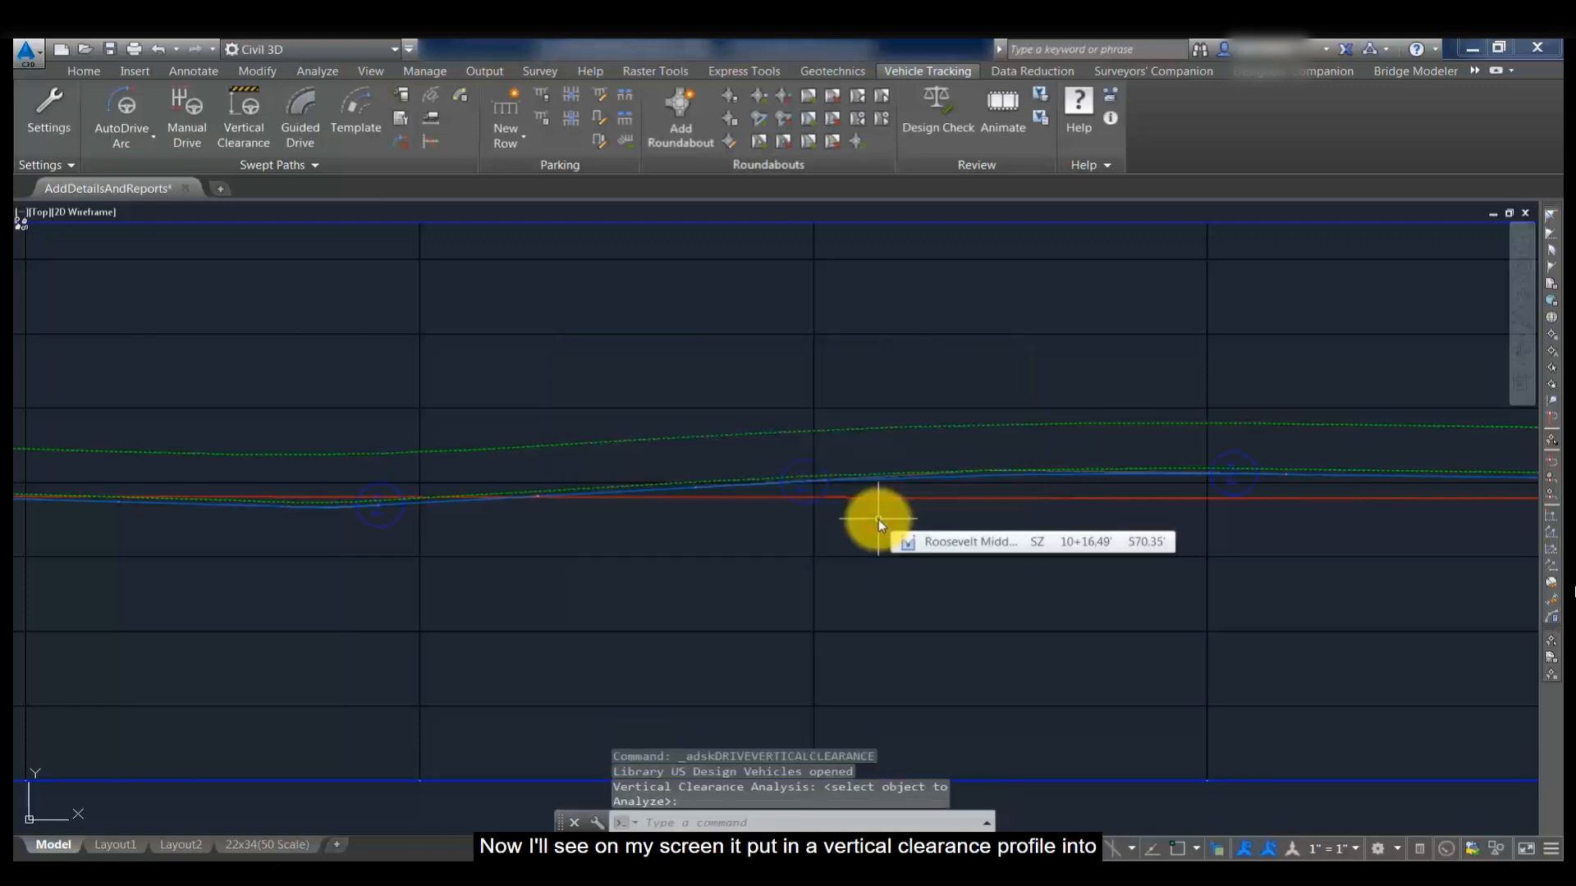
Place a side-elevation body outline with chassis outlines and annotation on the vertical clearance path in the profile's dip, at about station 8+48.
scroll(779, 542, down, 3)
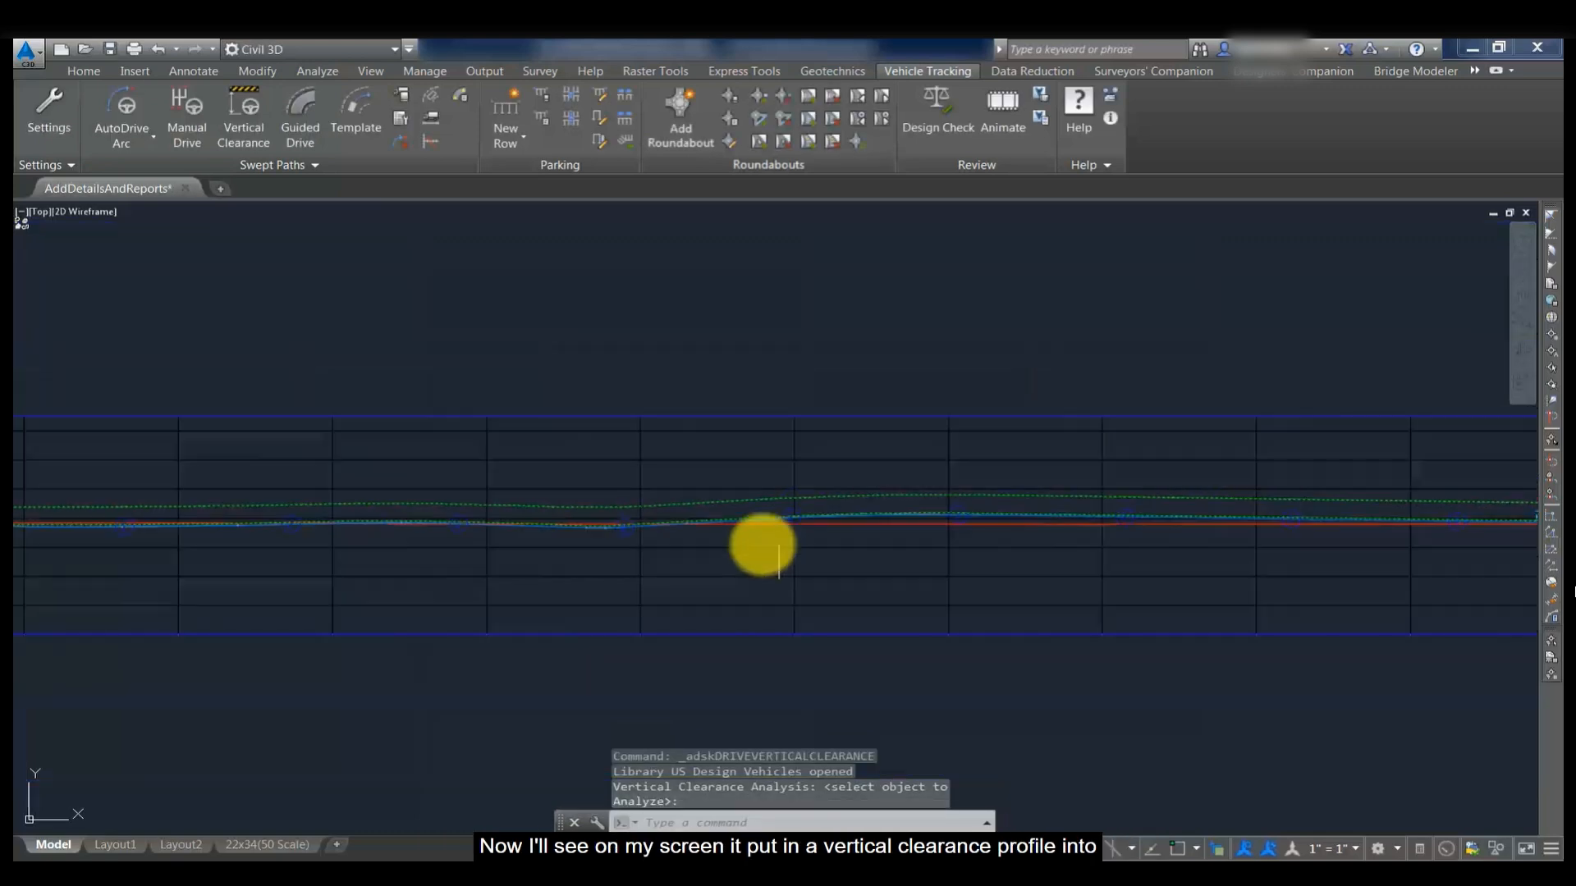
middle_drag(380, 539, 946, 531)
scroll(680, 529, down, 2)
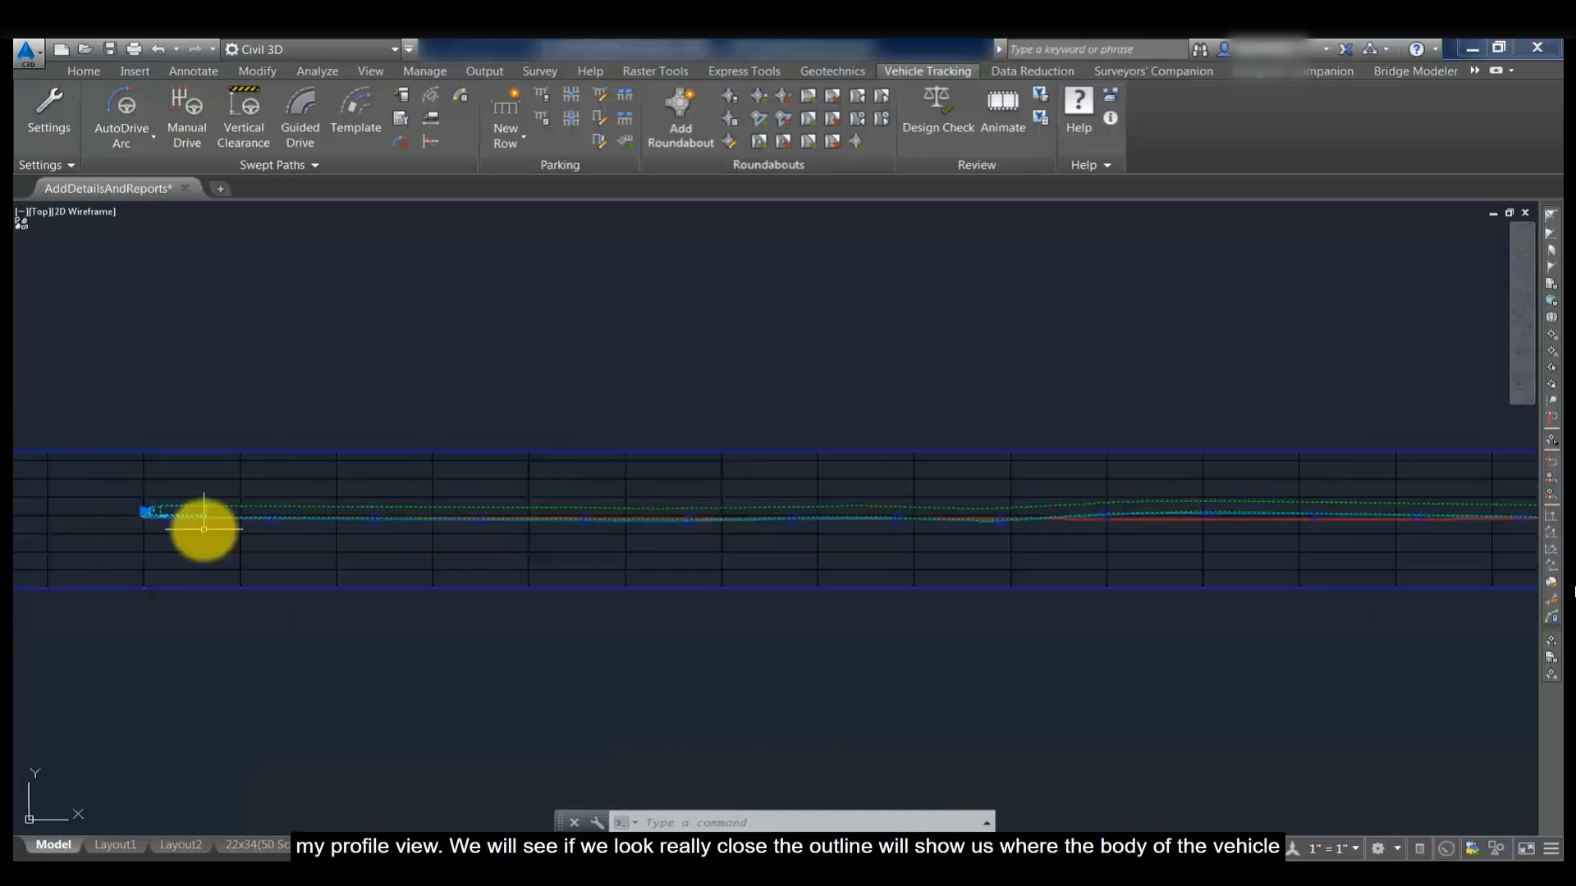
scroll(796, 517, up, 5)
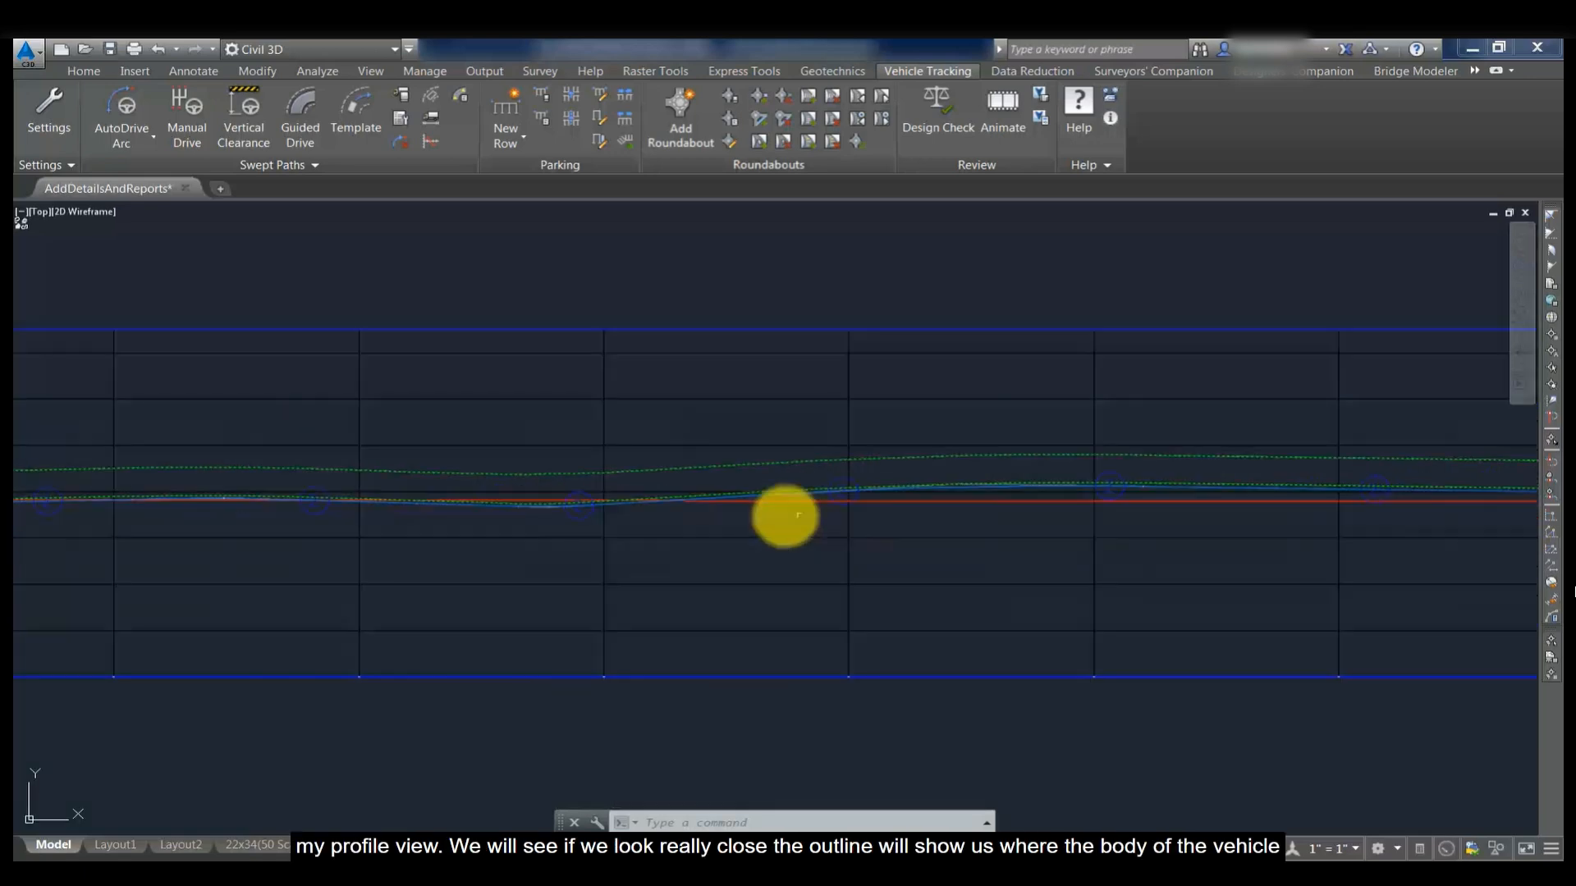
middle_drag(545, 503, 688, 536)
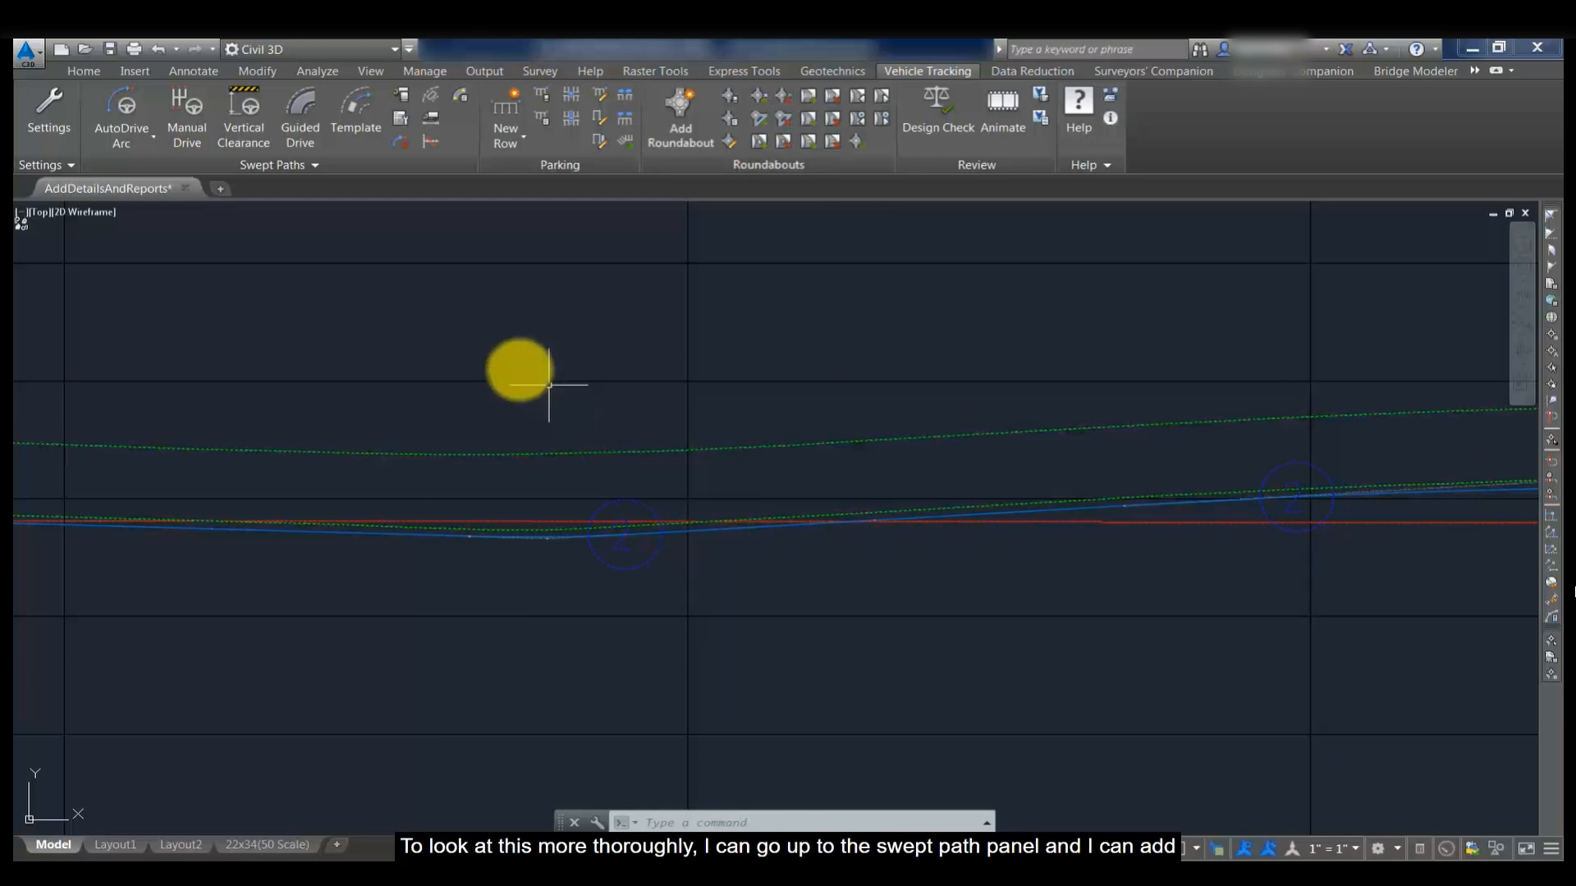
click(433, 95)
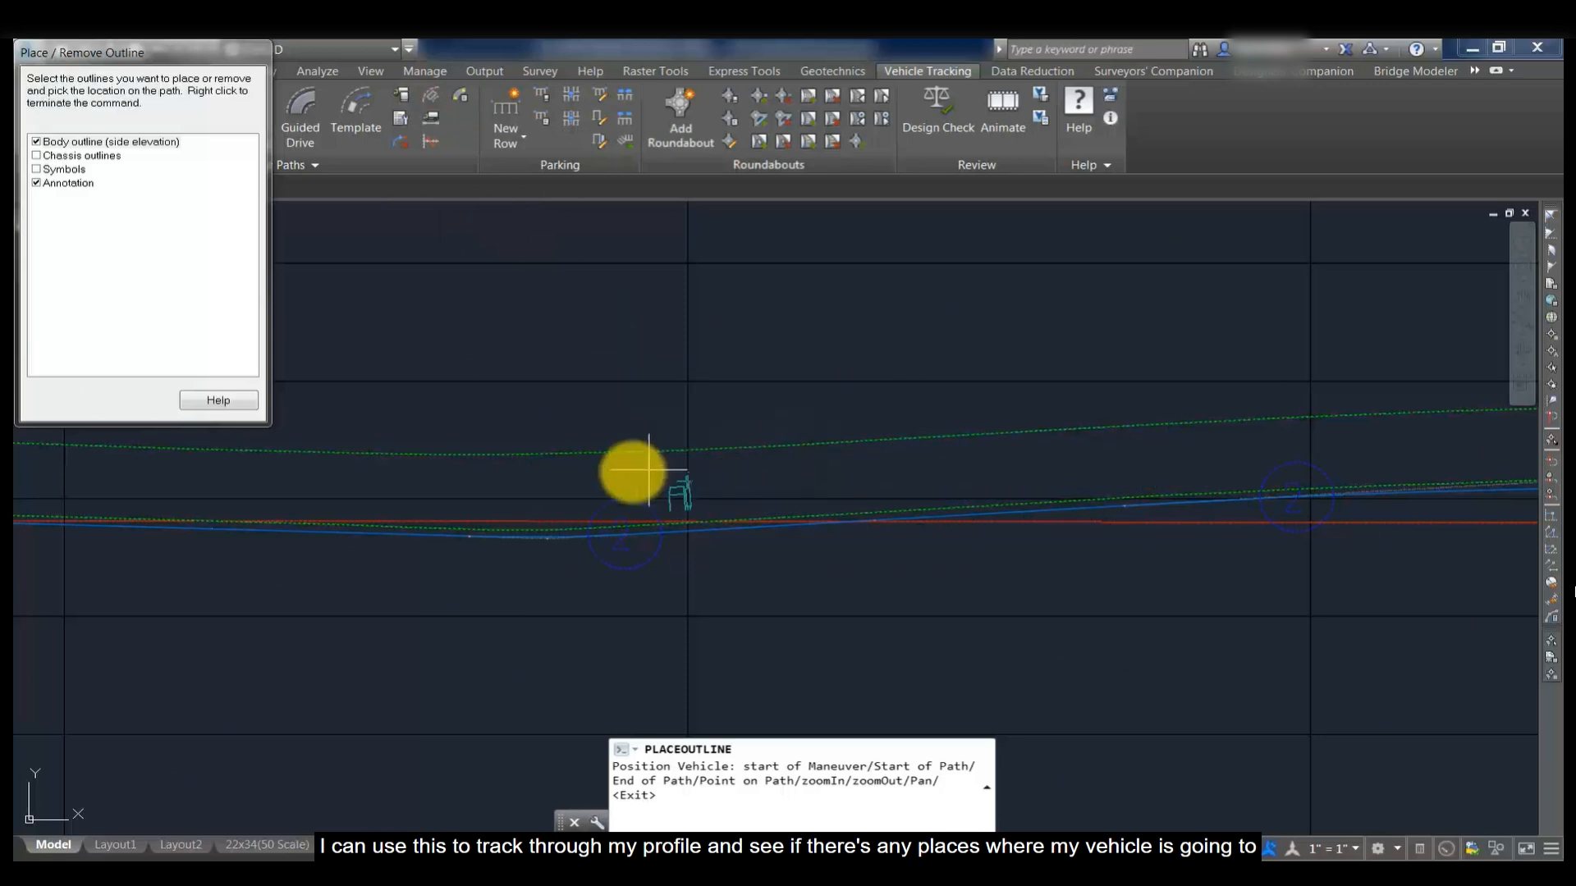
middle_drag(558, 476, 973, 512)
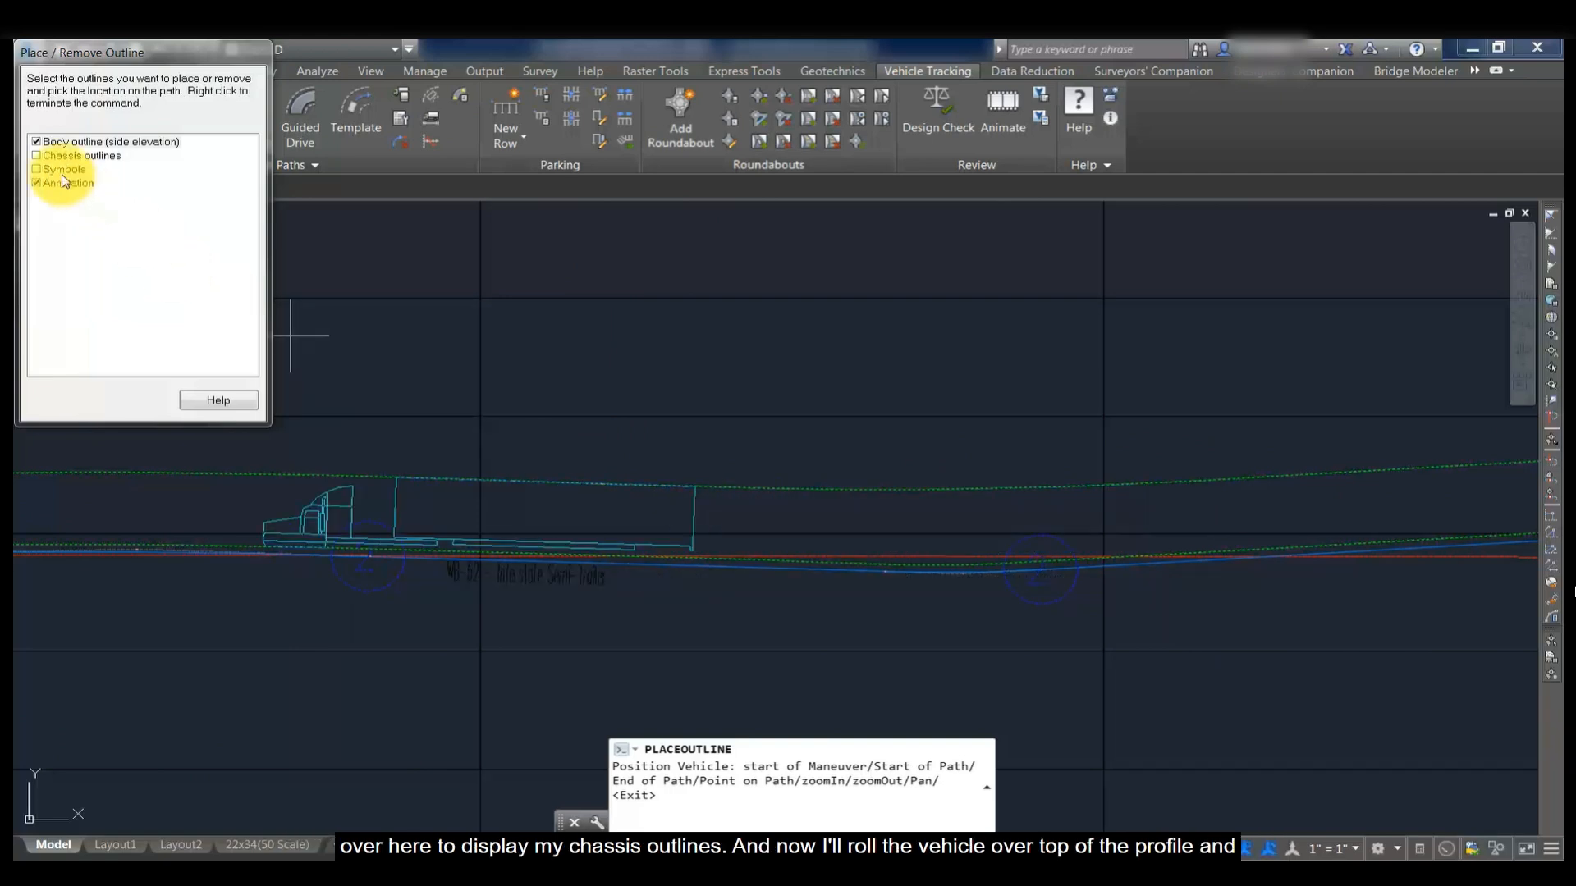
click(36, 155)
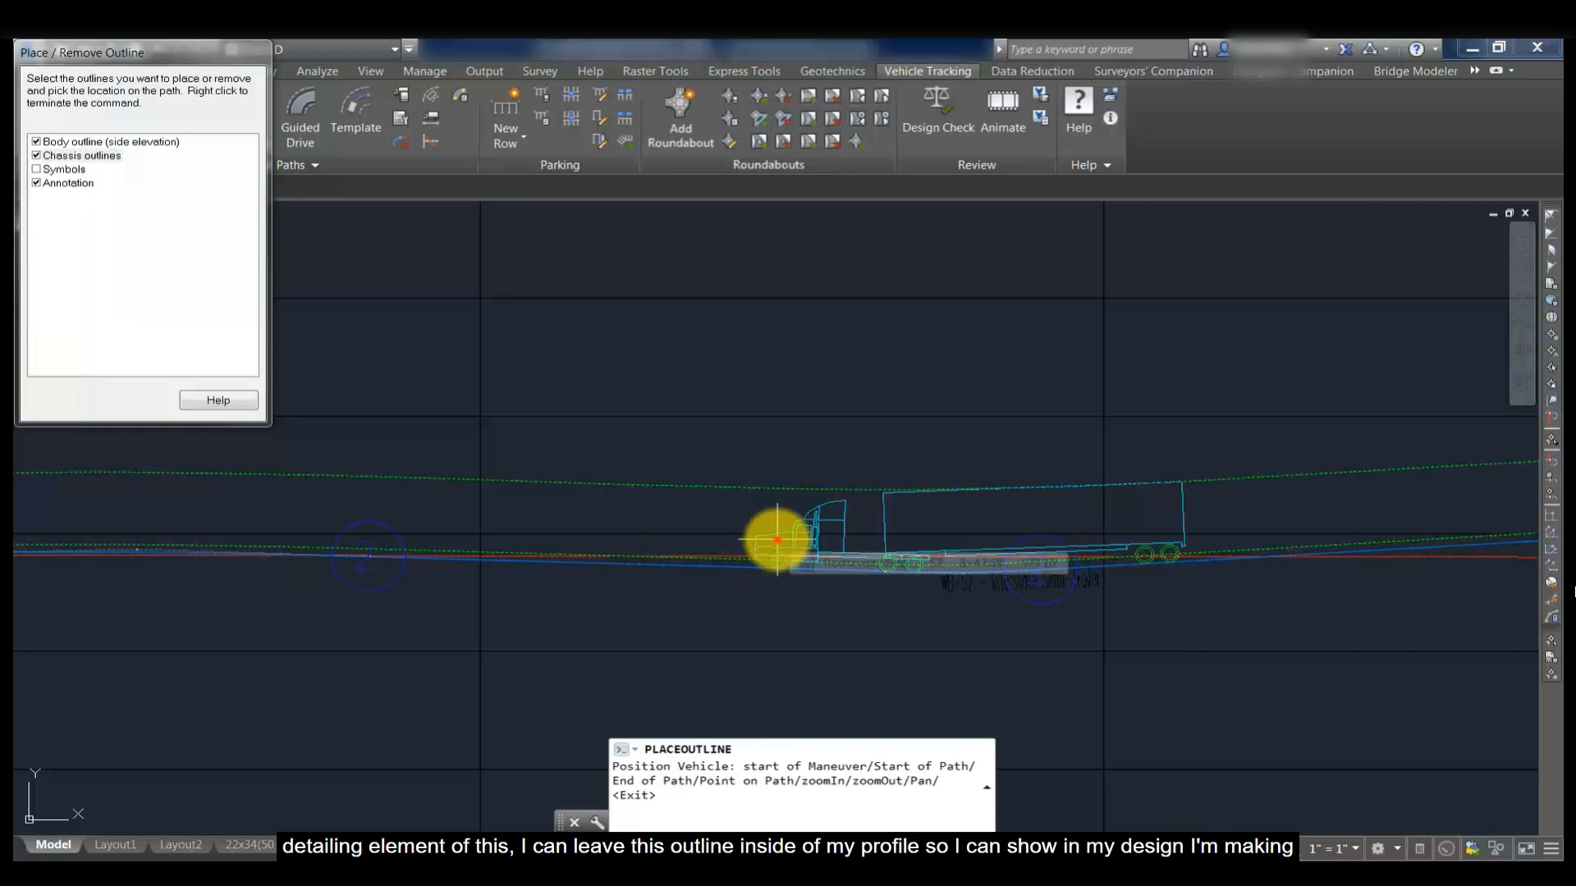
click(777, 540)
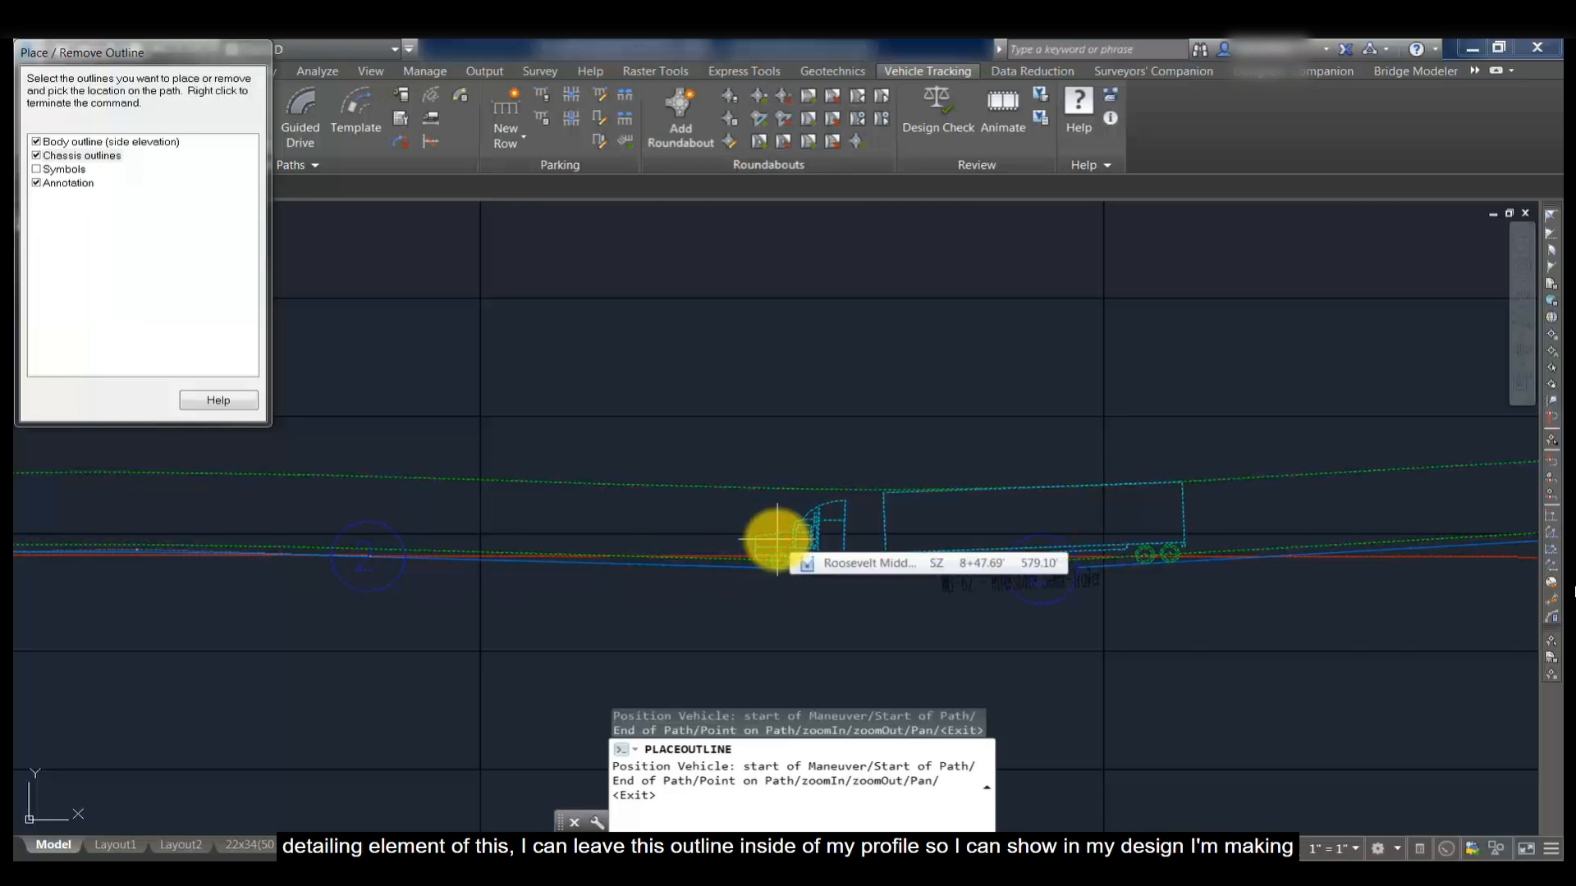
right_click(591, 553)
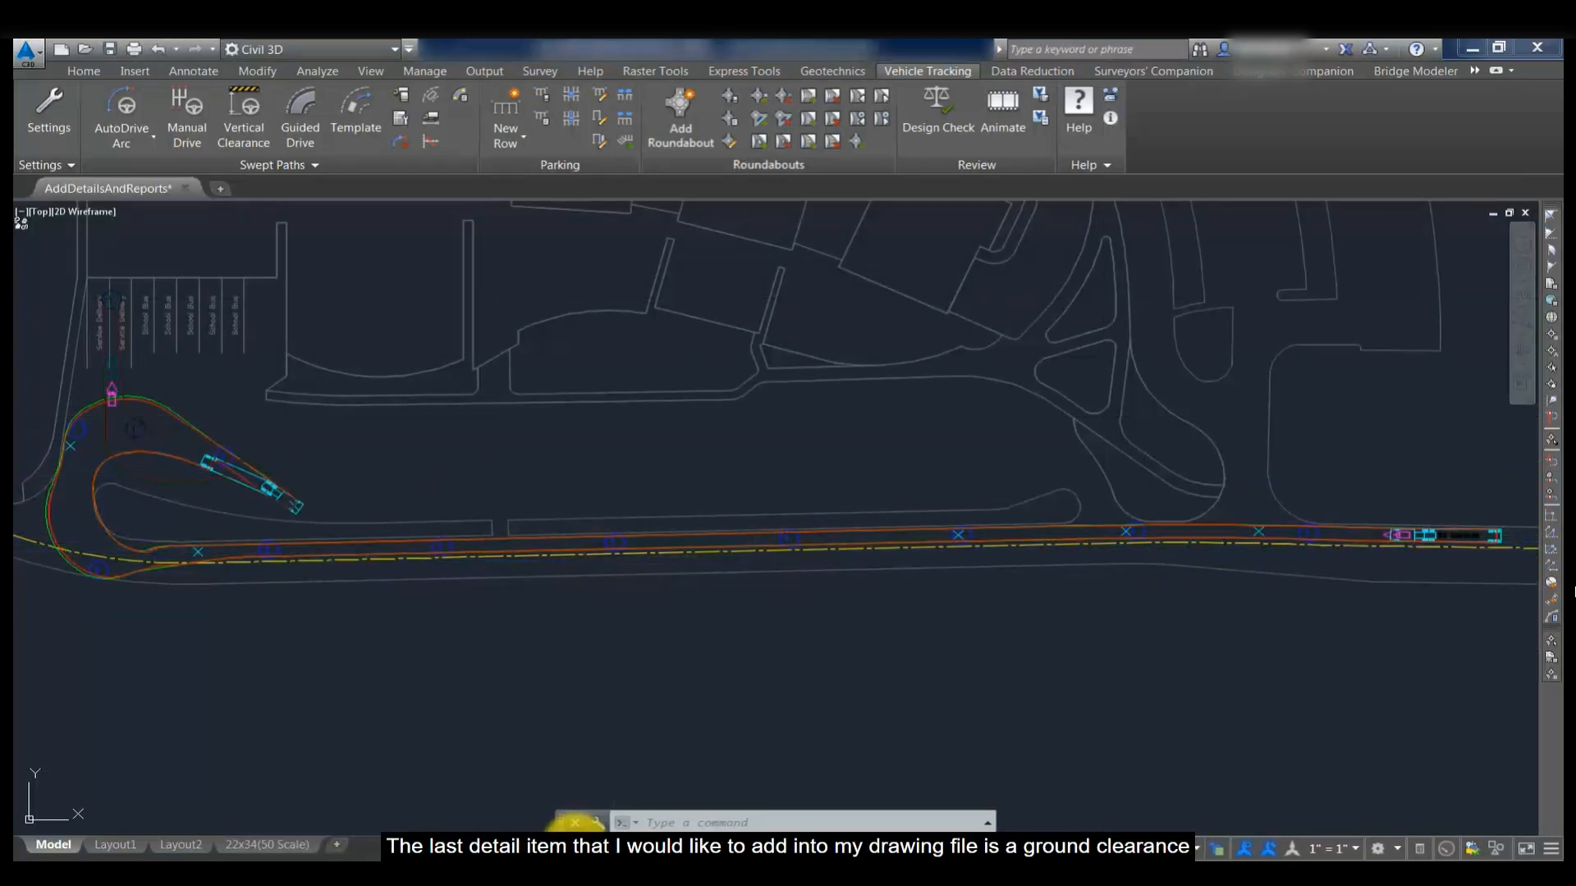
Insert a ground clearance conflict analysis for the service delivery swept path, accepting the vehicle's default ground clearance.
mouse_move(591, 686)
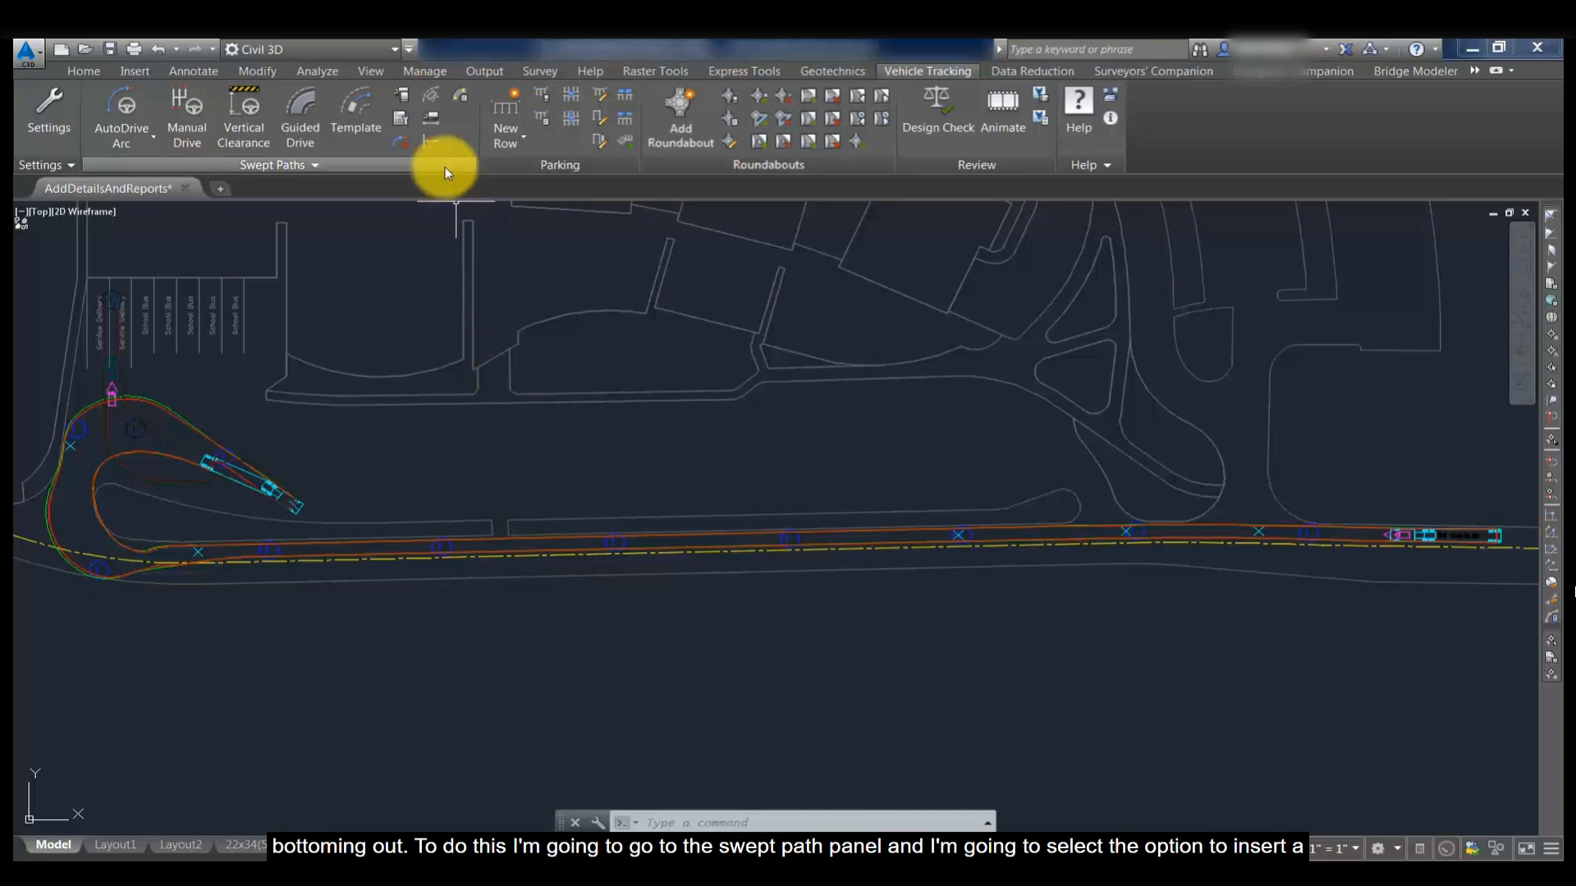
click(462, 98)
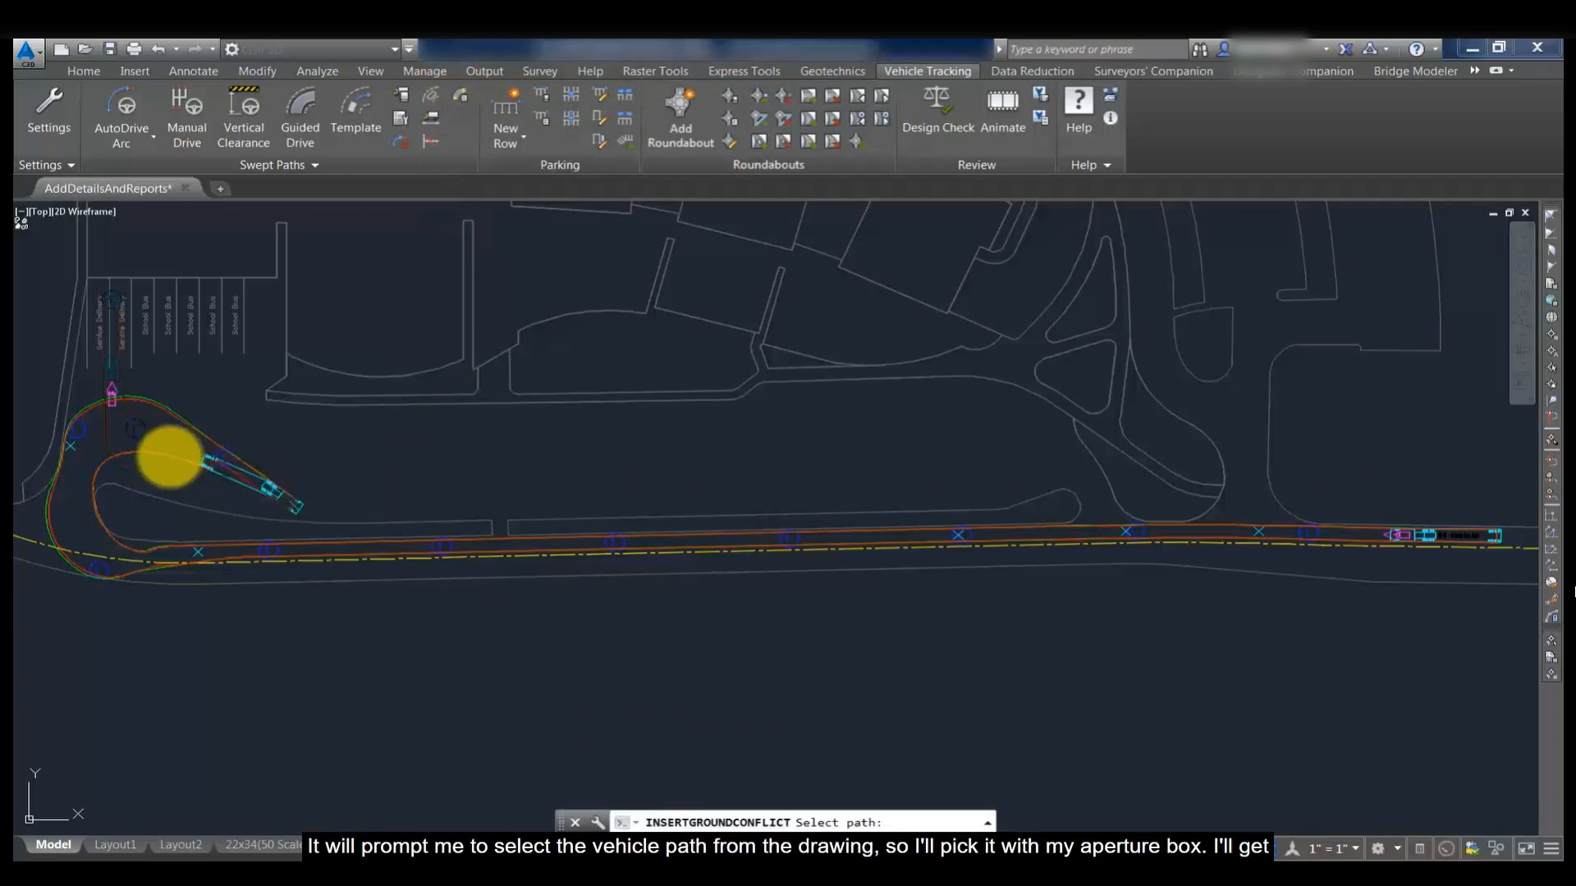
click(167, 457)
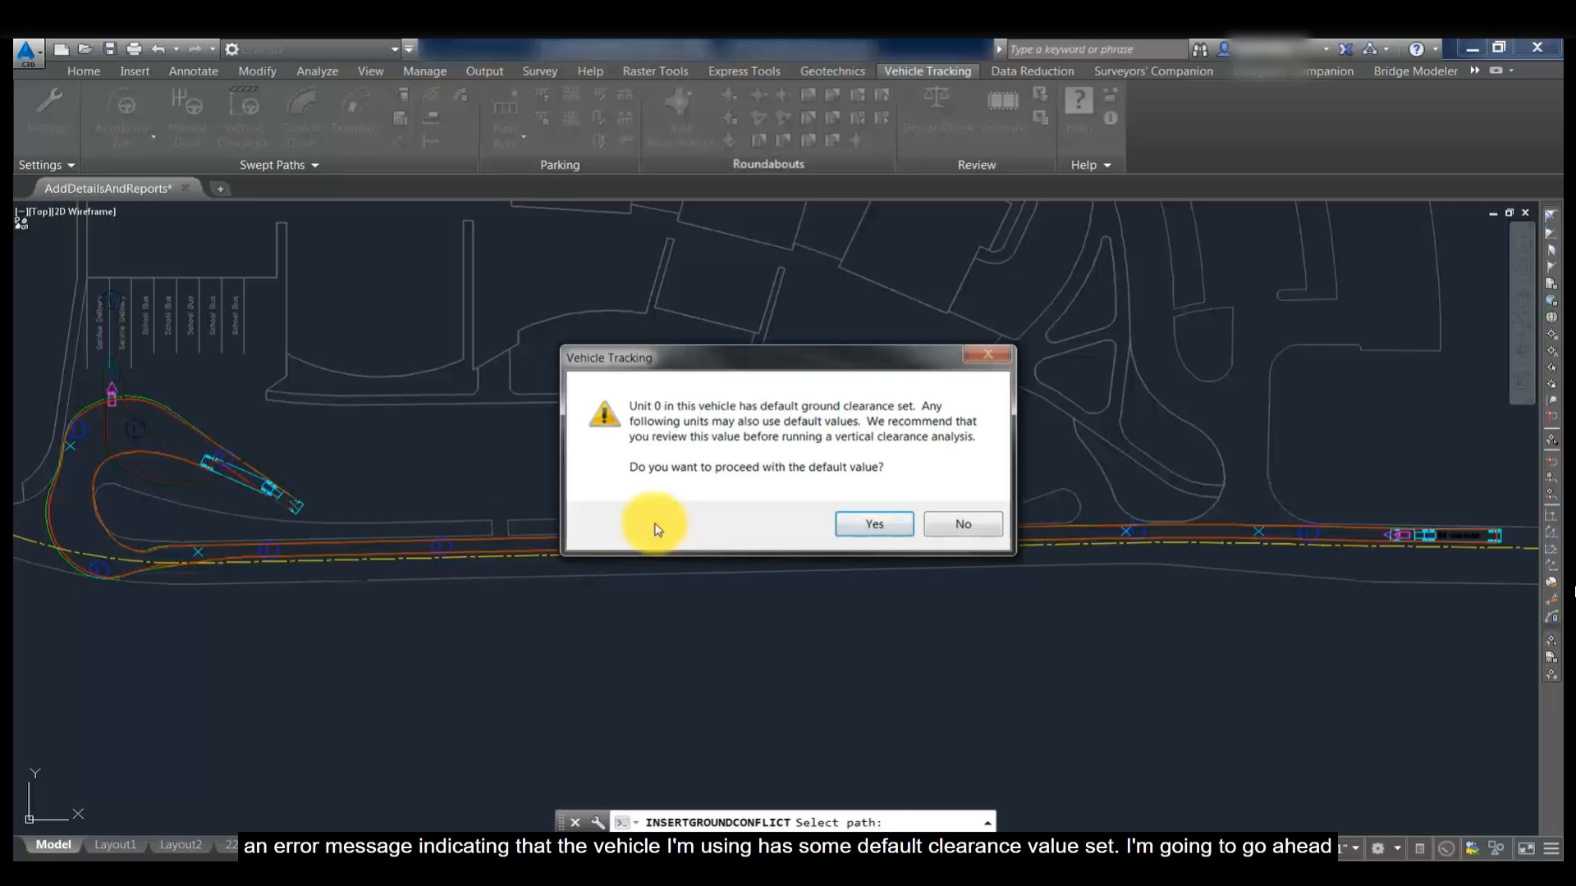
click(872, 533)
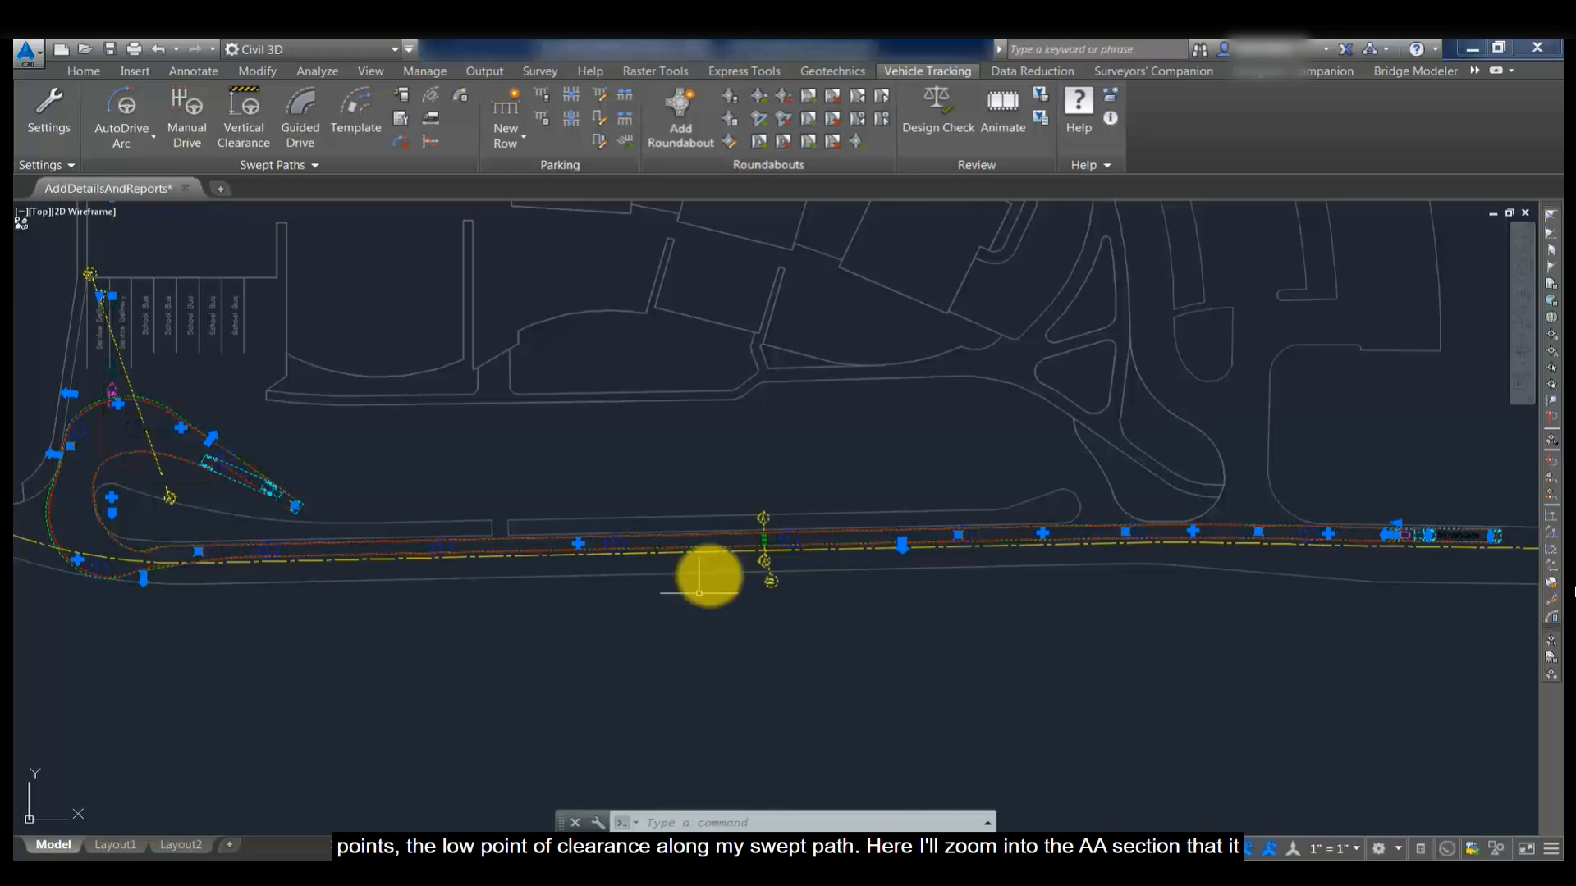
key(Escape)
key(Escape)
Examine the minimum clearance labels at section A-A on the straight run and section B-B across the turning loop.
scroll(763, 554, up, 4)
scroll(795, 555, up, 2)
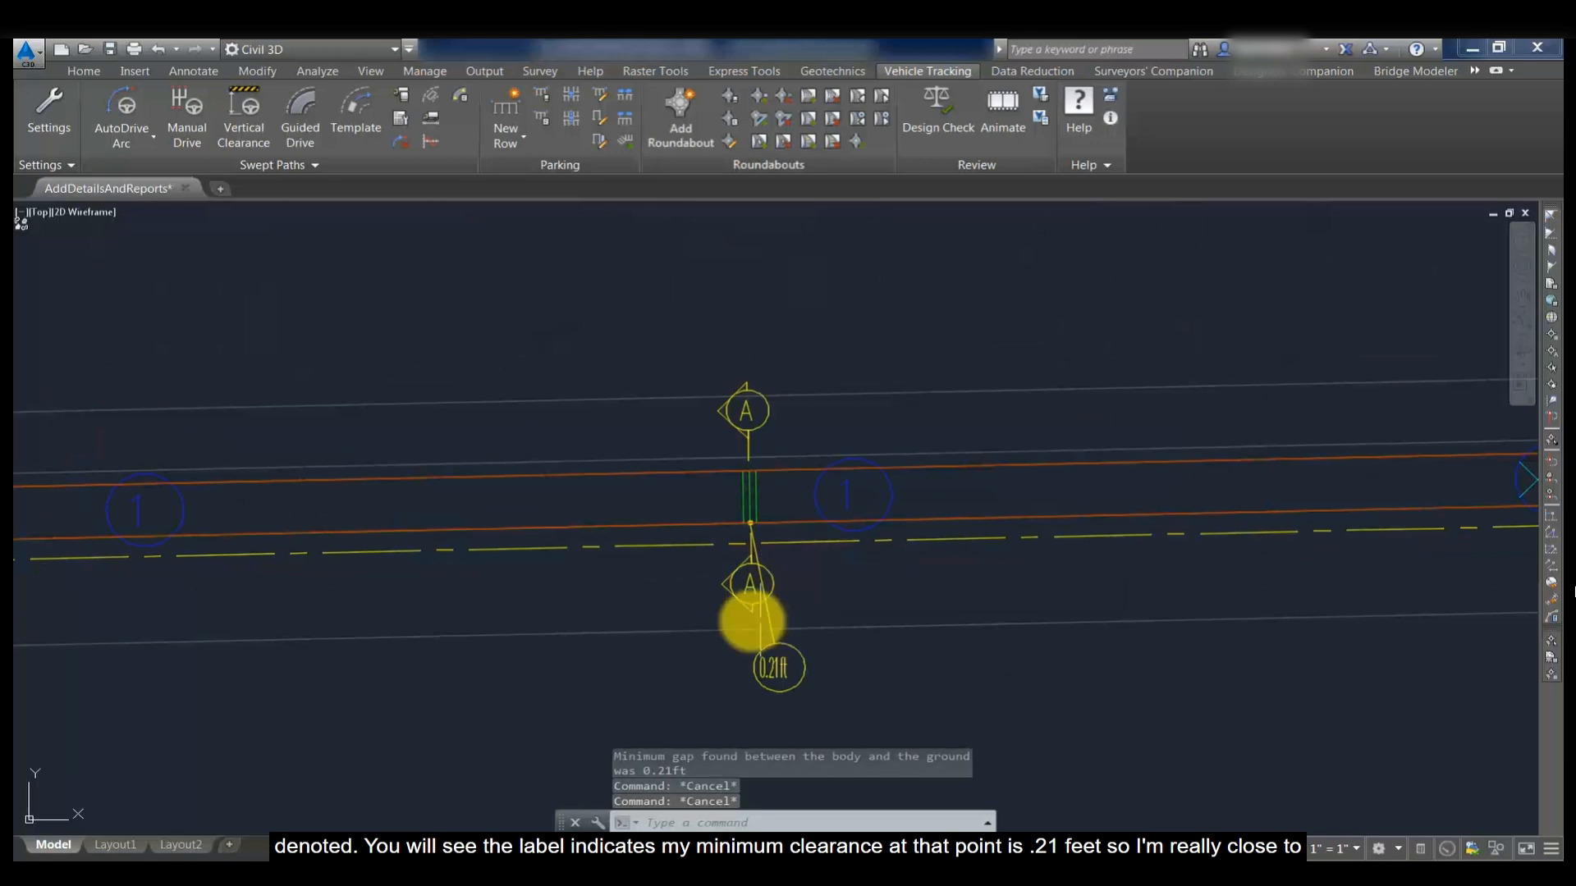
mouse_move(794, 703)
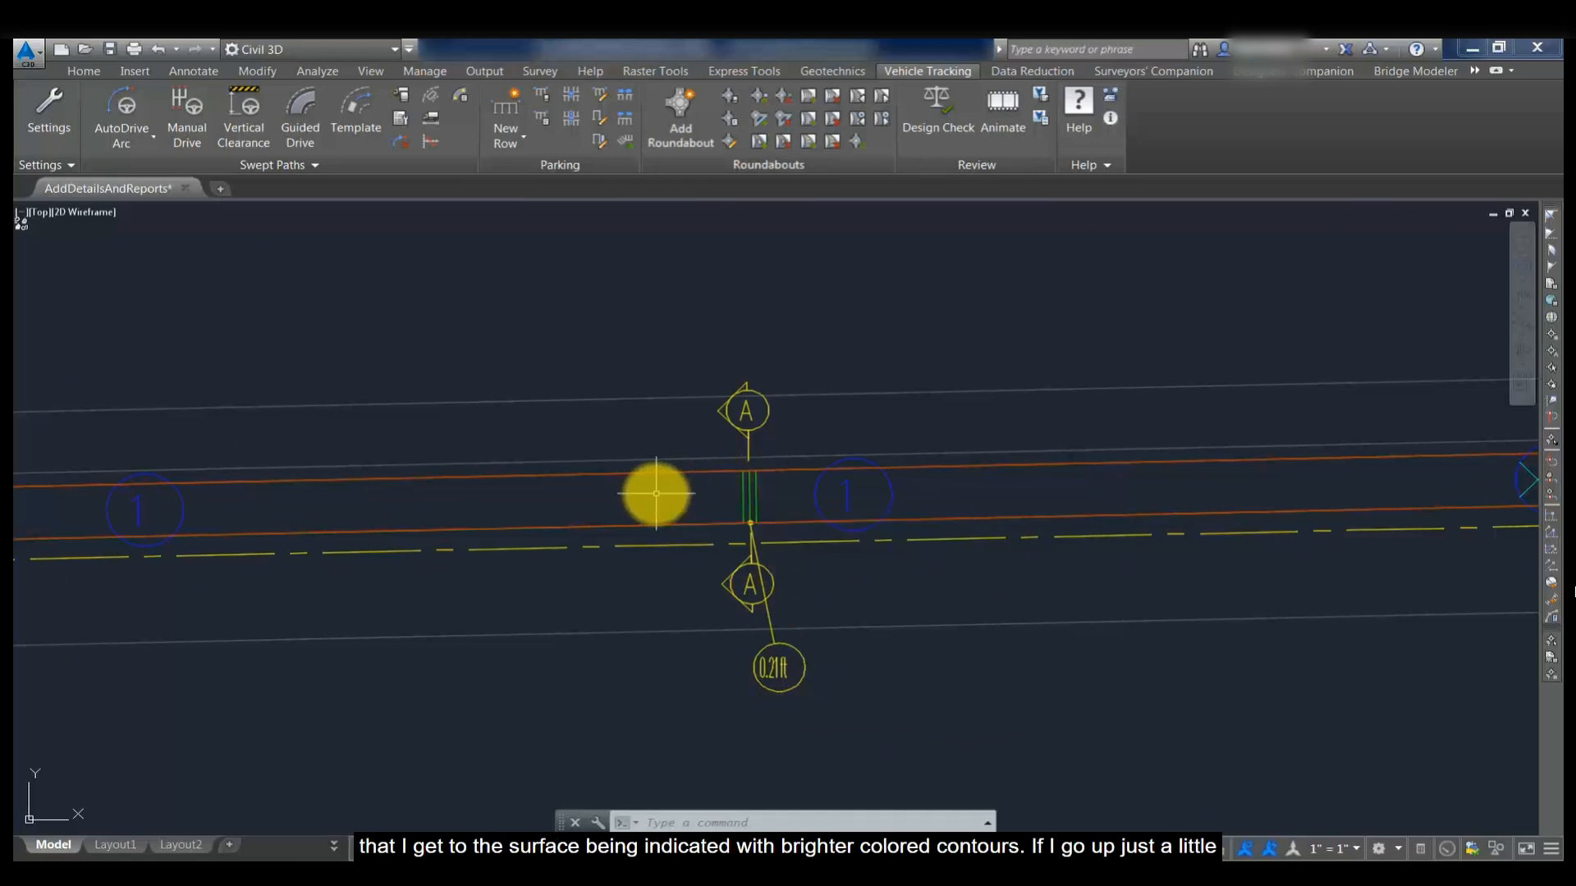
mouse_move(656, 493)
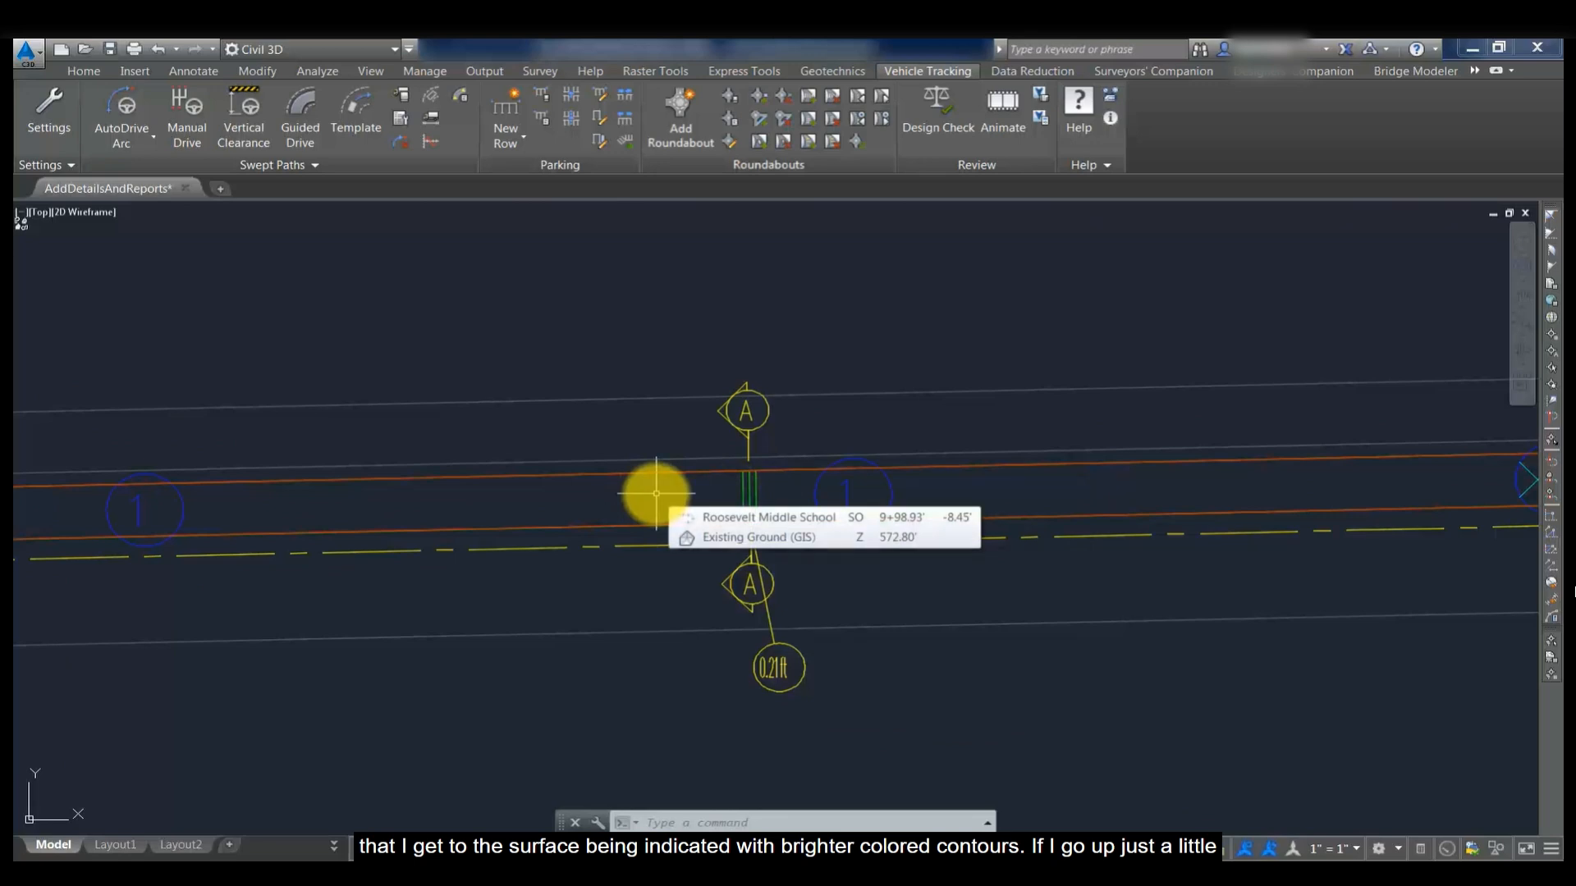
scroll(656, 494, down, 3)
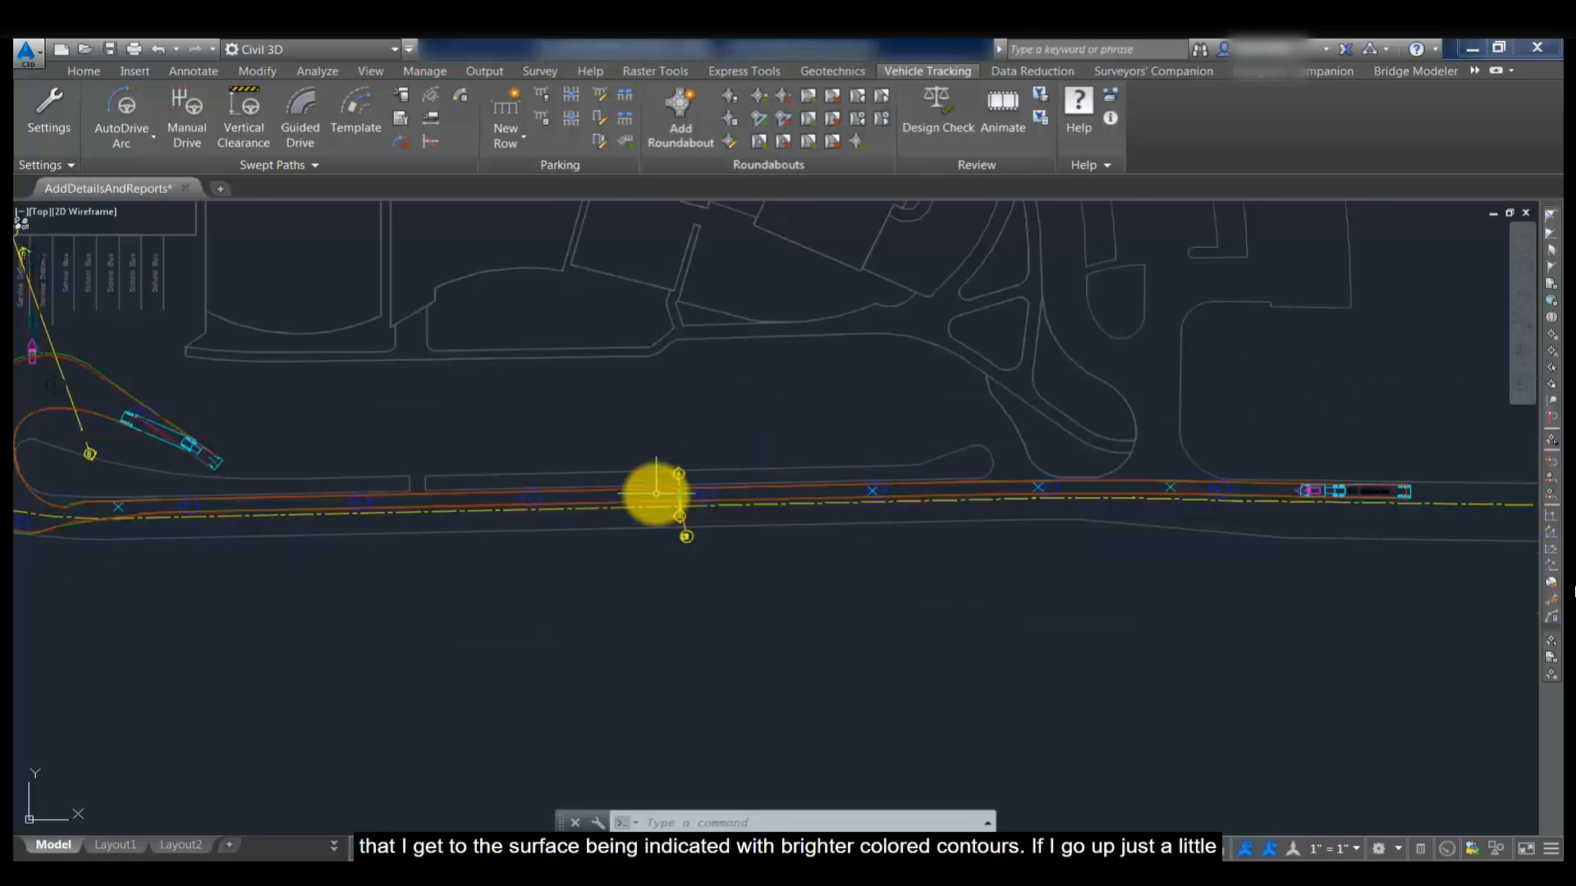
middle_drag(456, 491, 948, 589)
scroll(846, 563, down, 1)
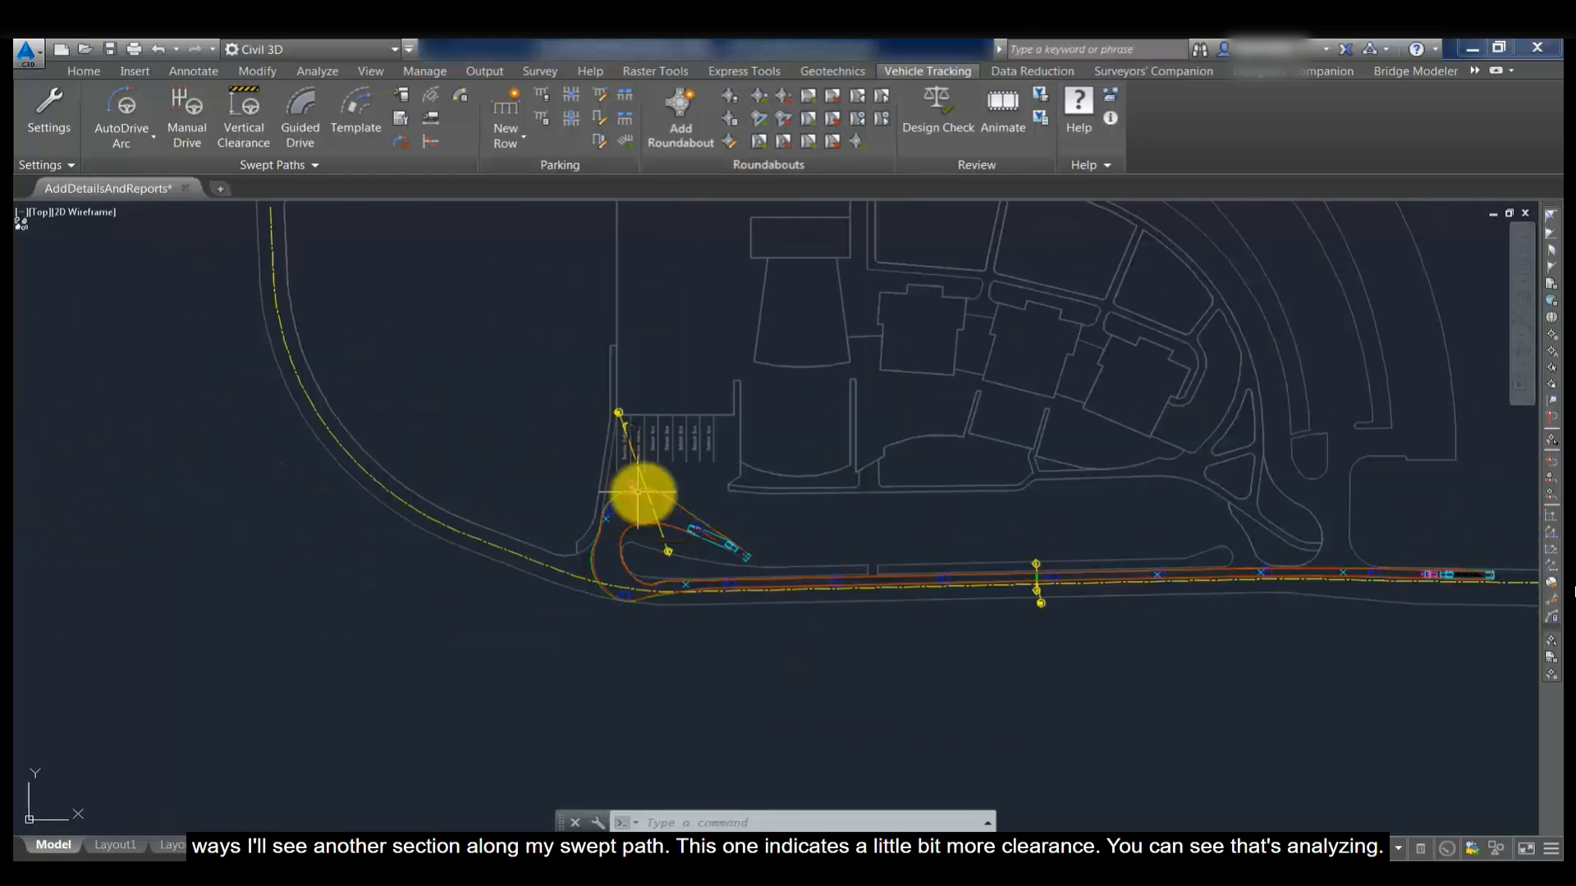
scroll(643, 489, up, 4)
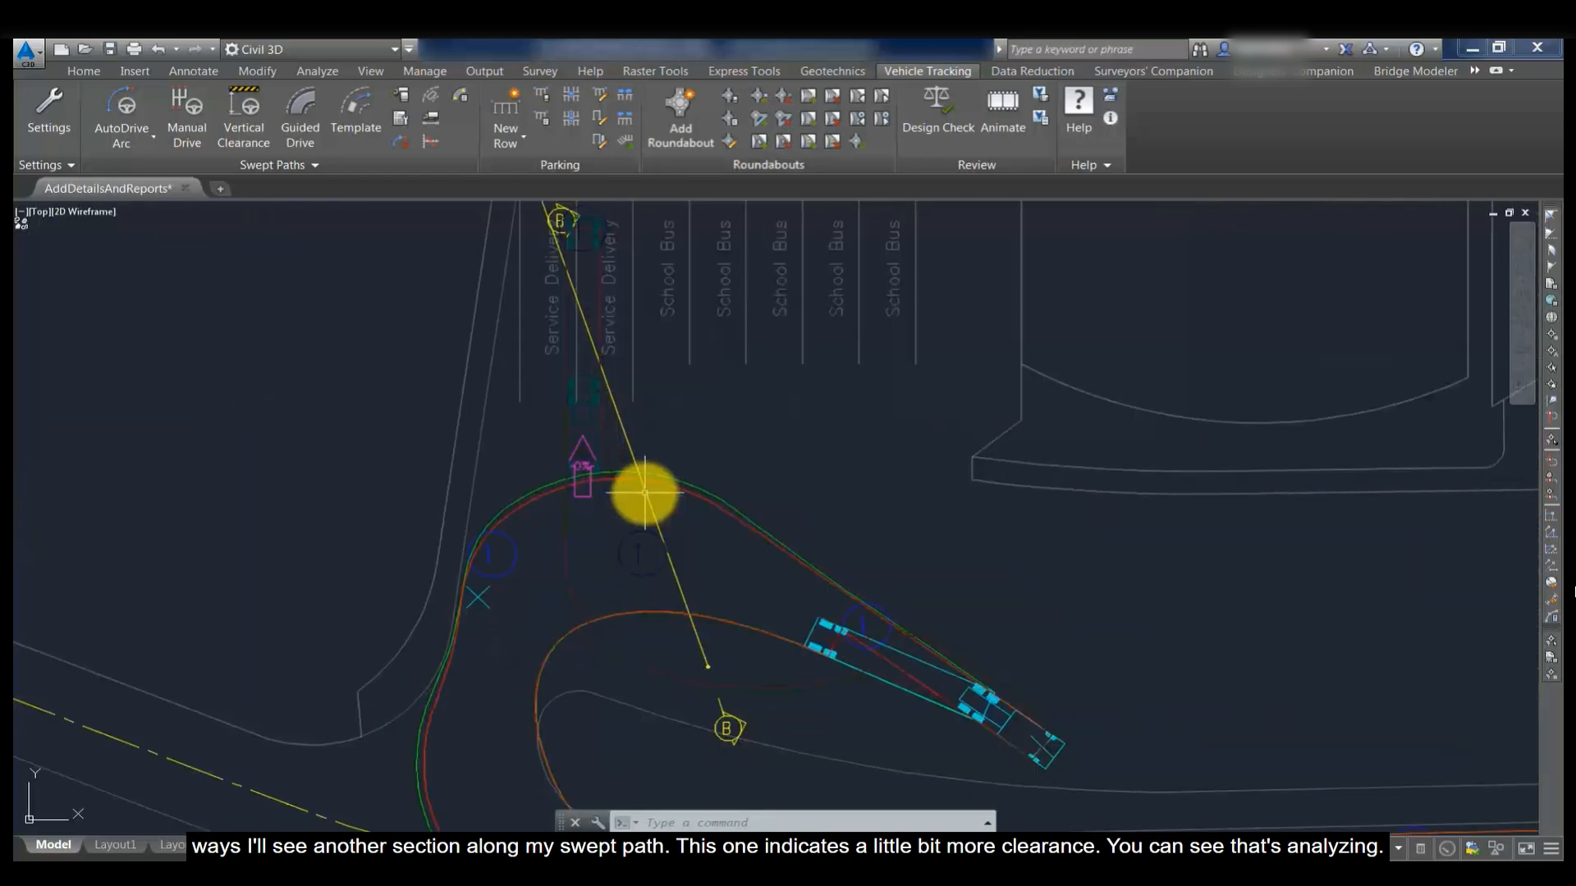
scroll(628, 456, up, 2)
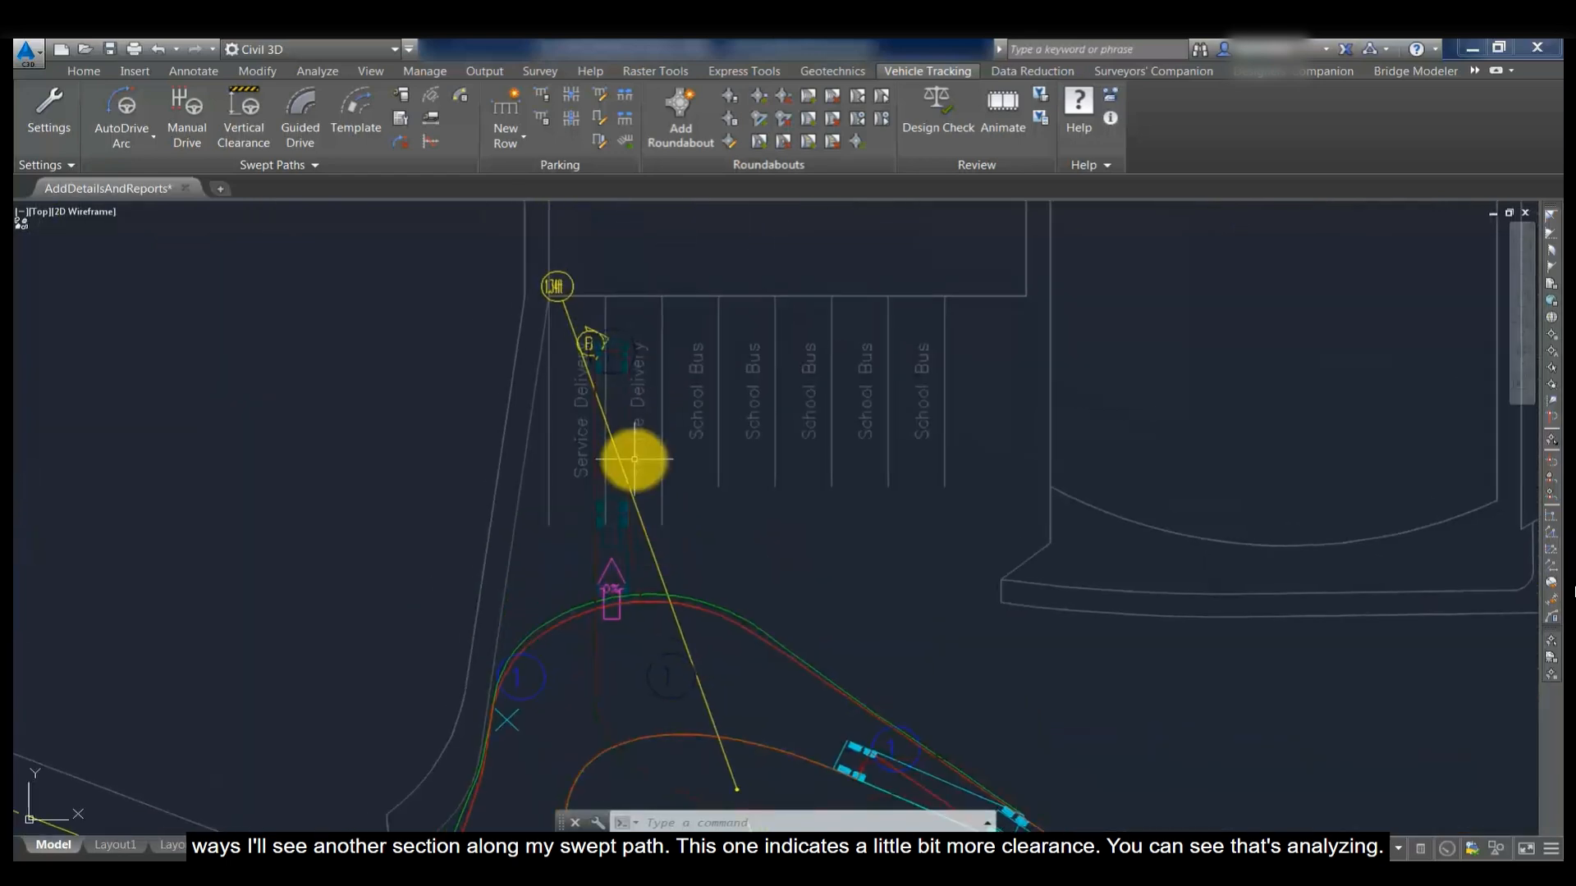
scroll(634, 460, down, 2)
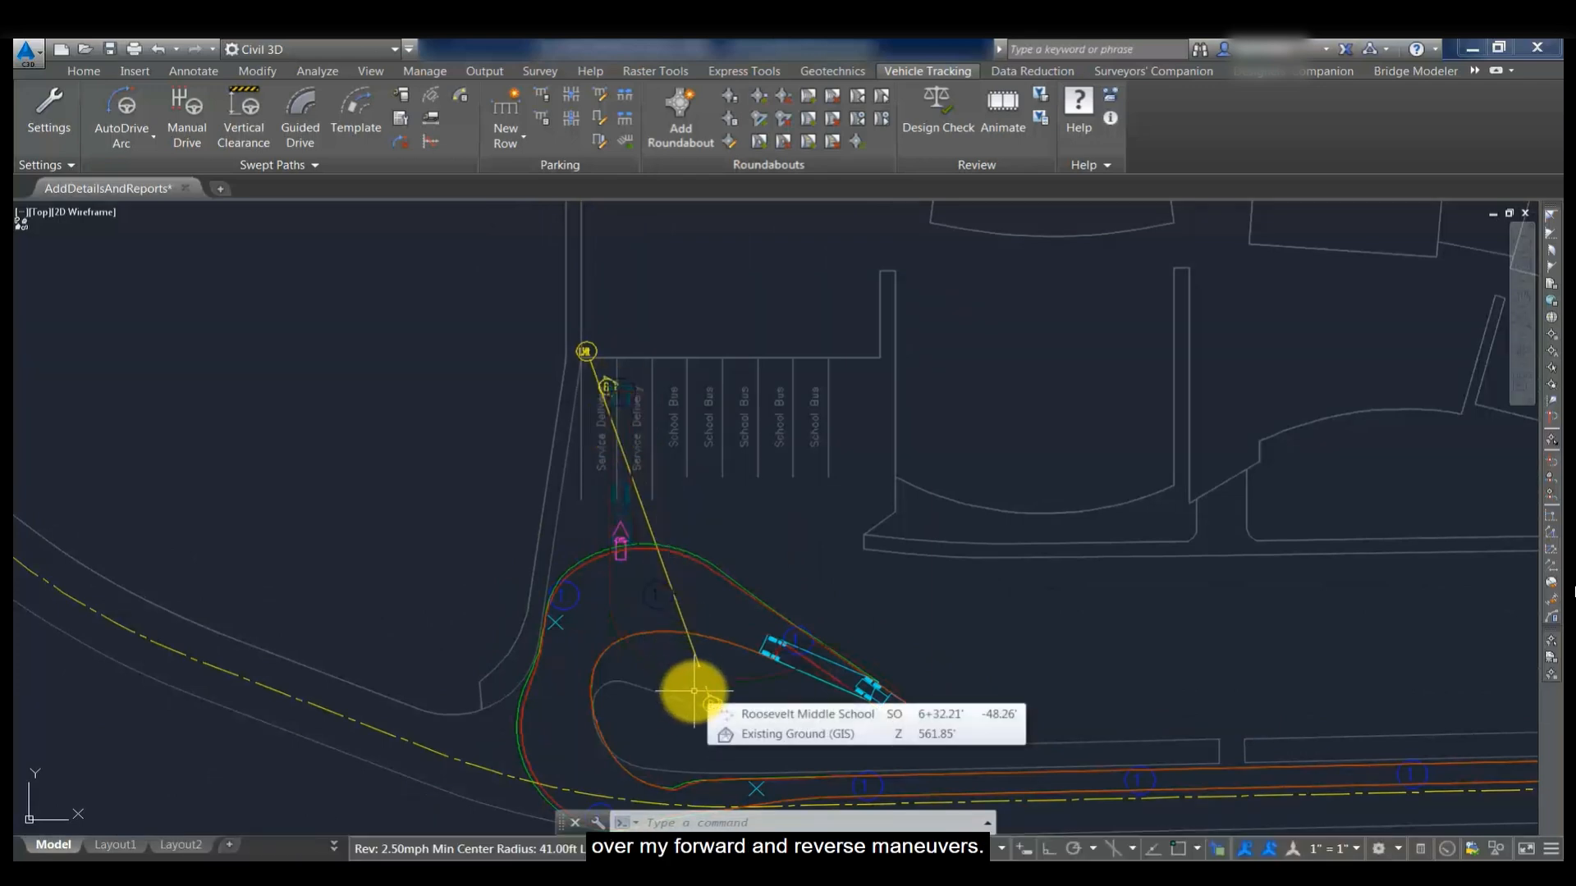
click(695, 692)
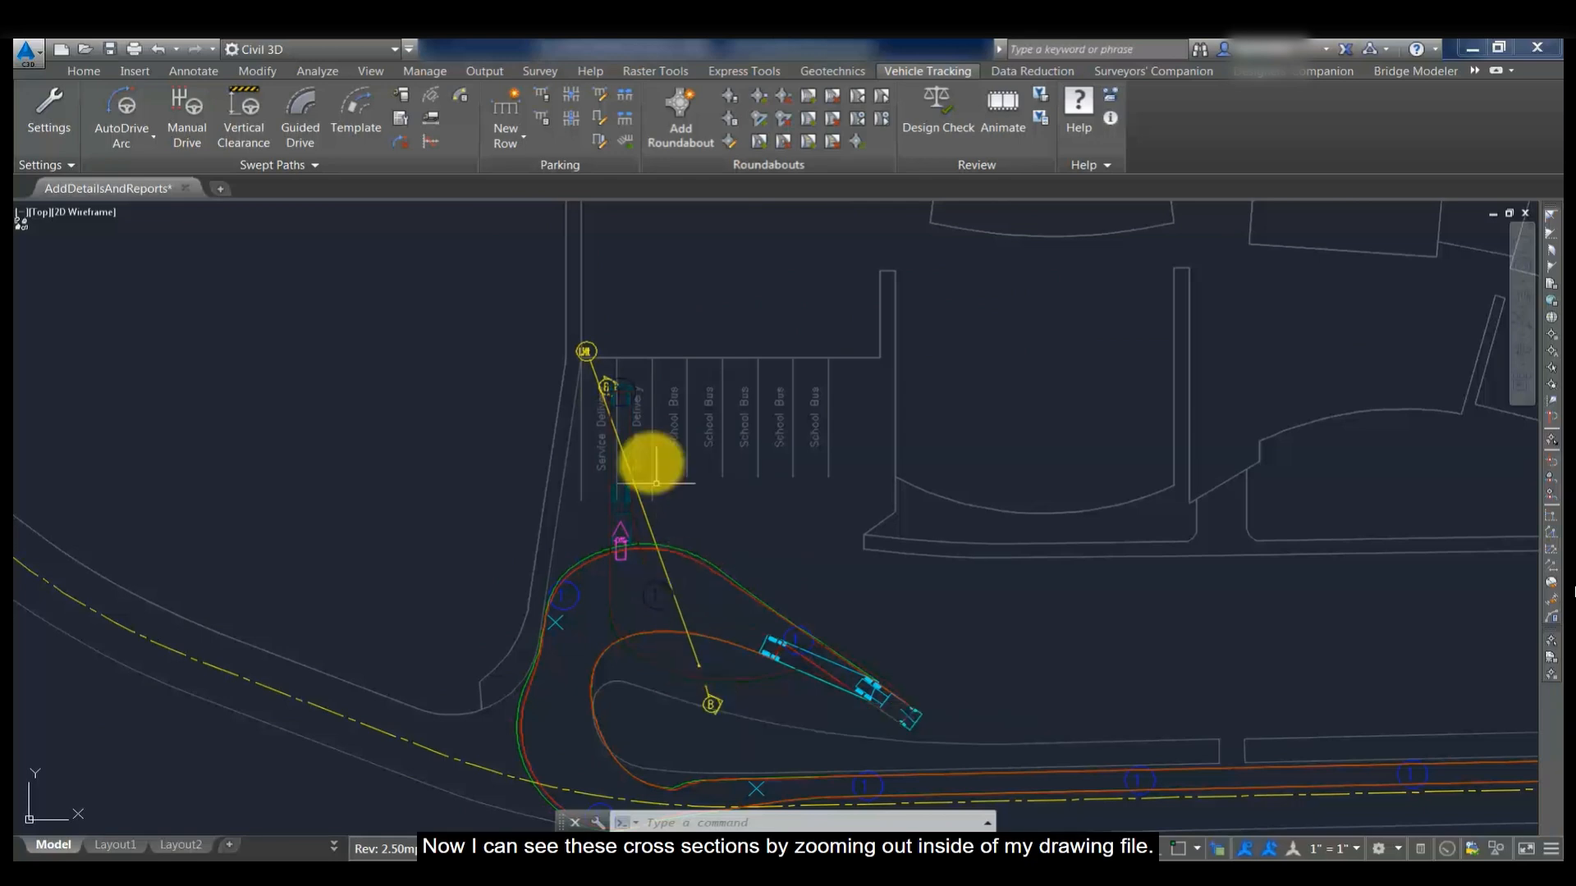
Find the Section A - A and Section B - B drawings away from the site plan and compare the vehicle outline with the ground line.
scroll(697, 575, down, 10)
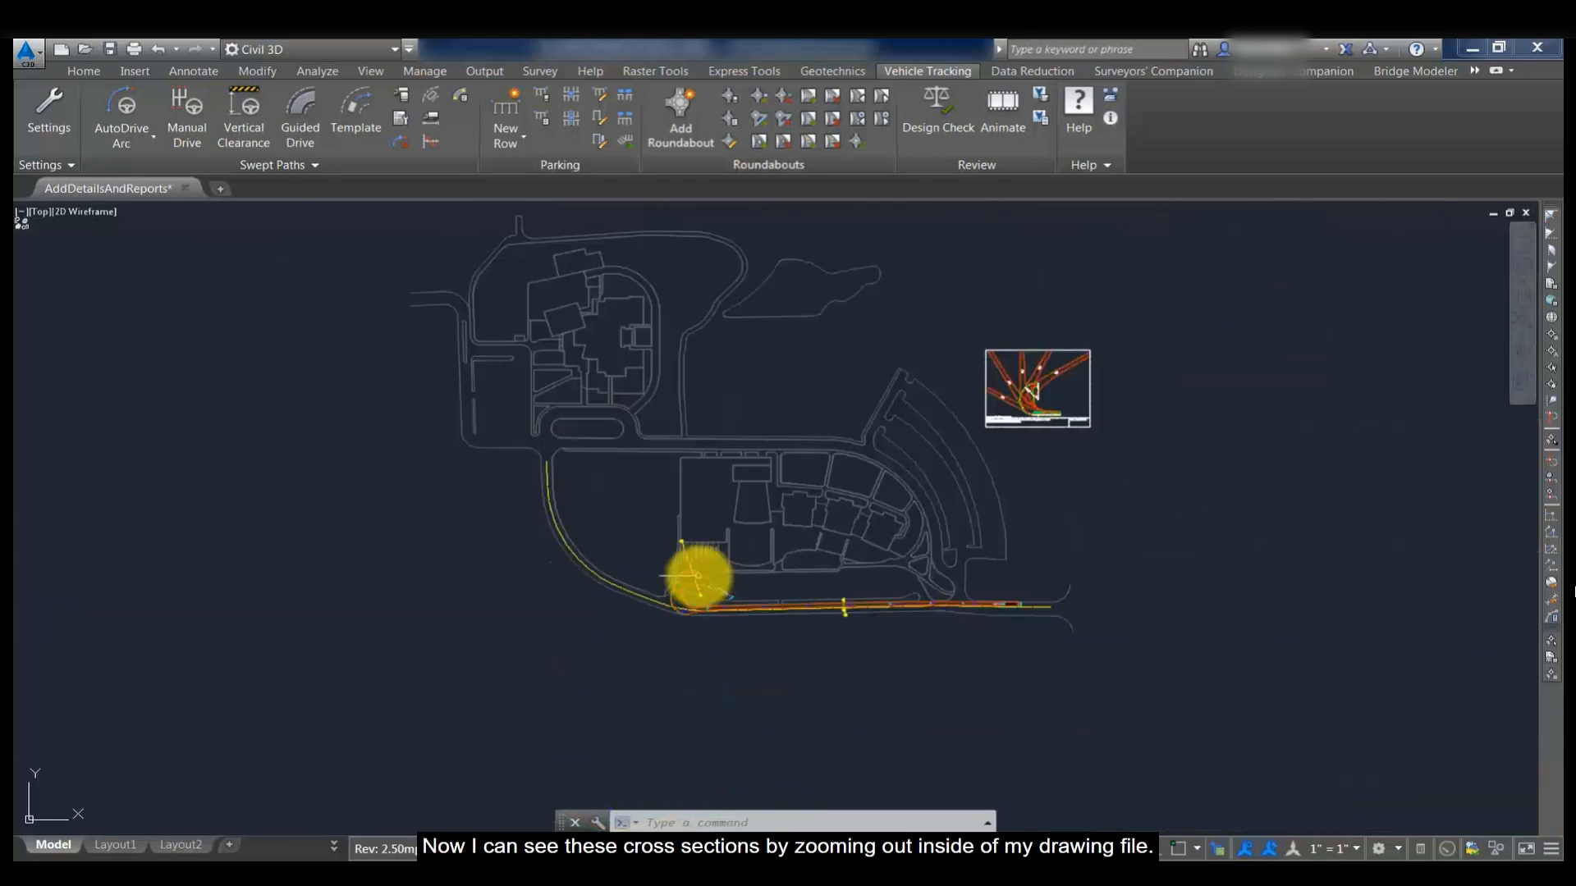
scroll(803, 597, down, 2)
scroll(1144, 600, up, 6)
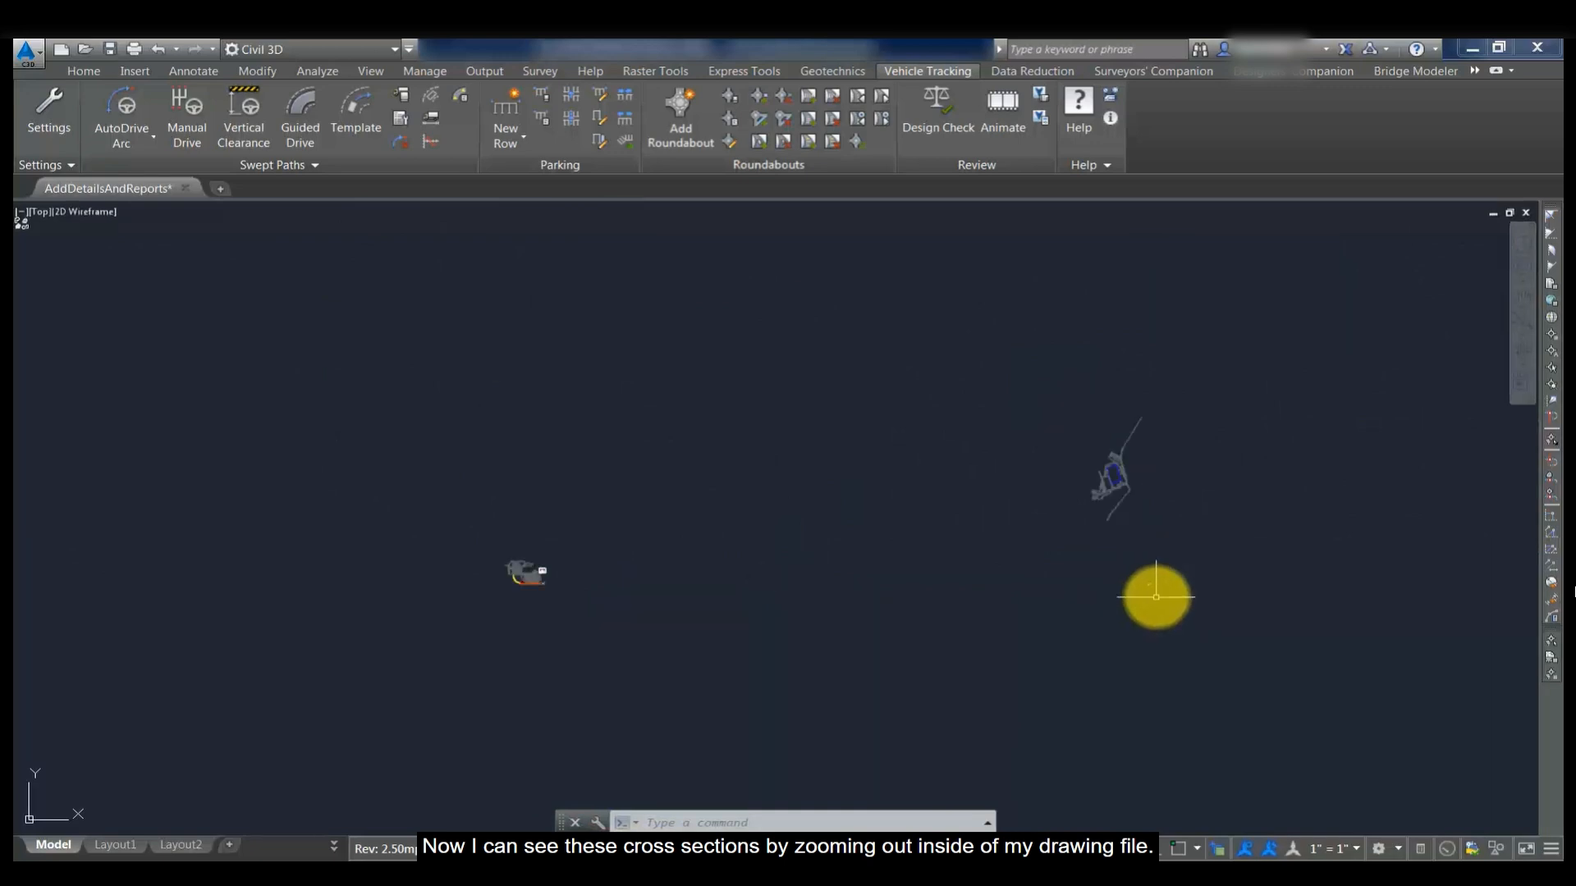
scroll(1117, 572, up, 8)
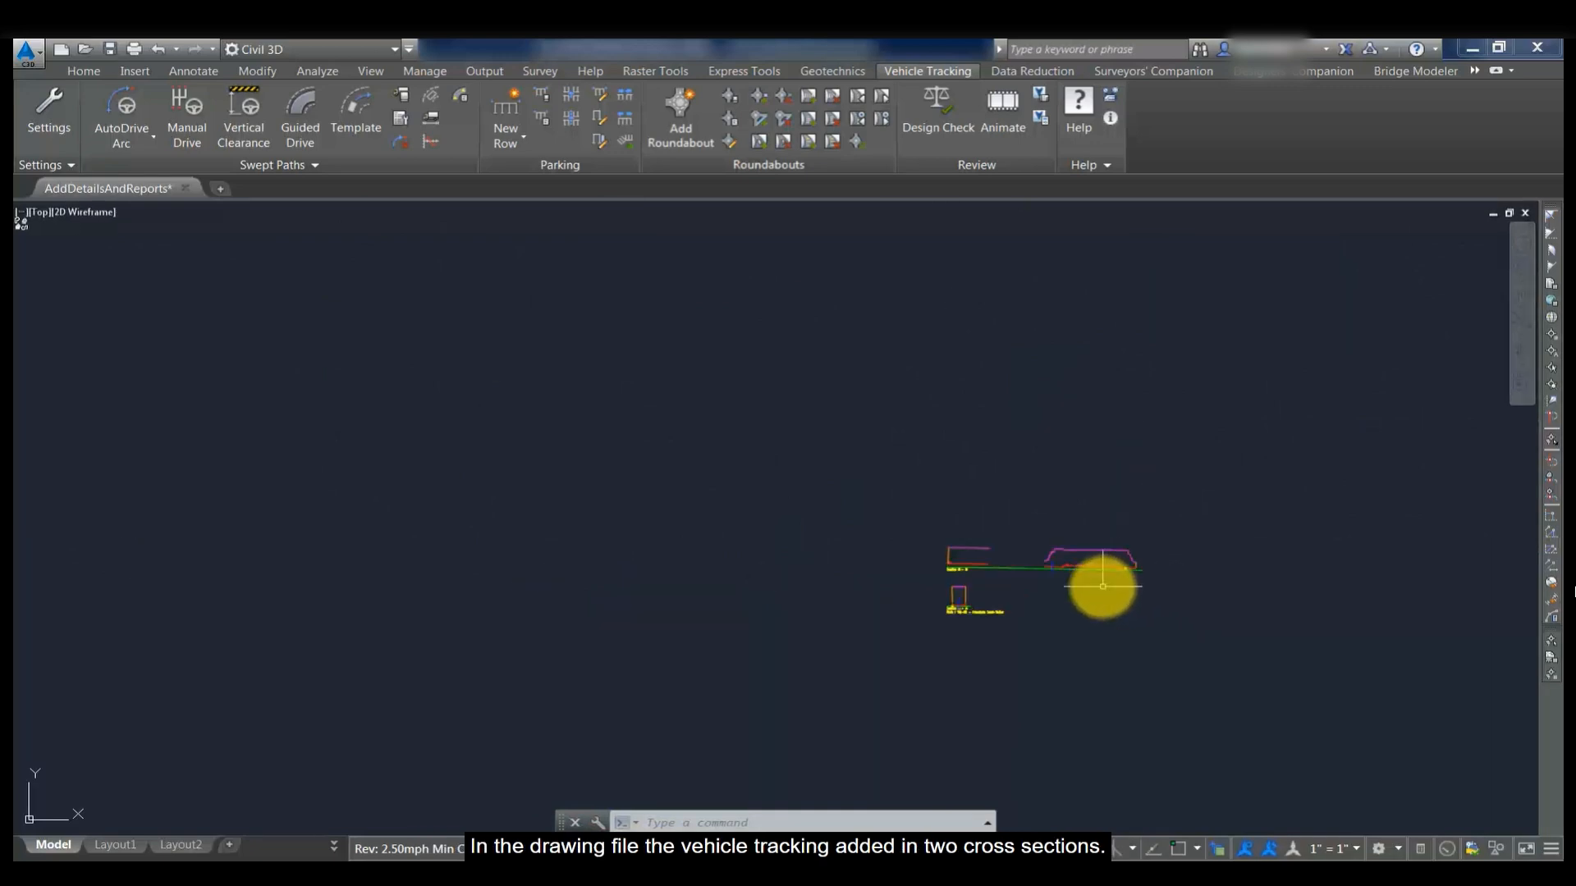
middle_drag(1102, 586, 855, 474)
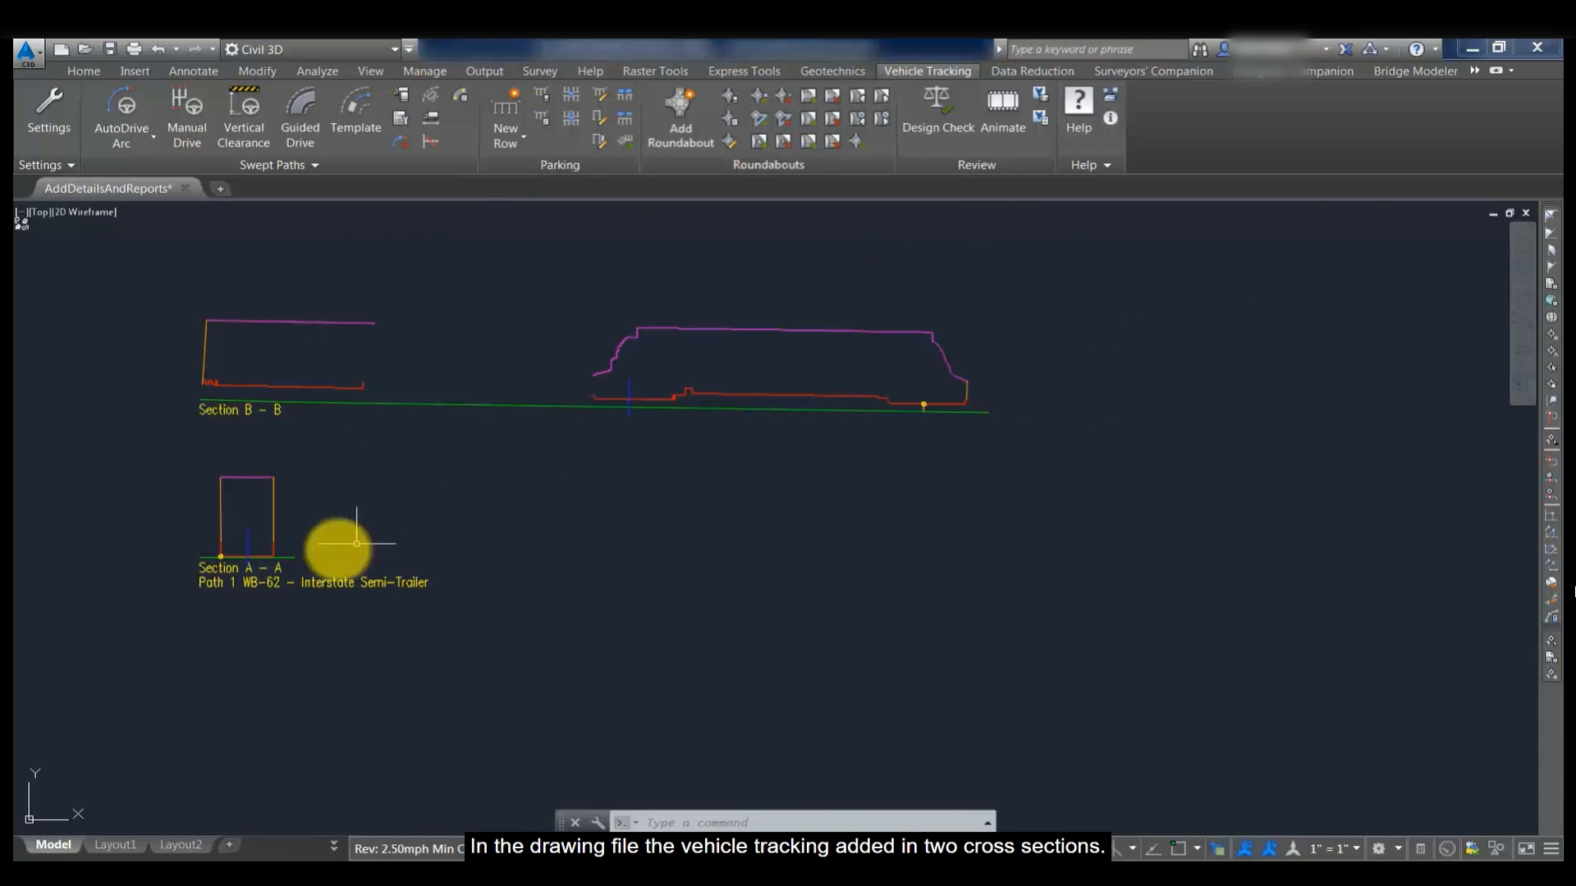
scroll(289, 562, up, 2)
scroll(200, 552, up, 2)
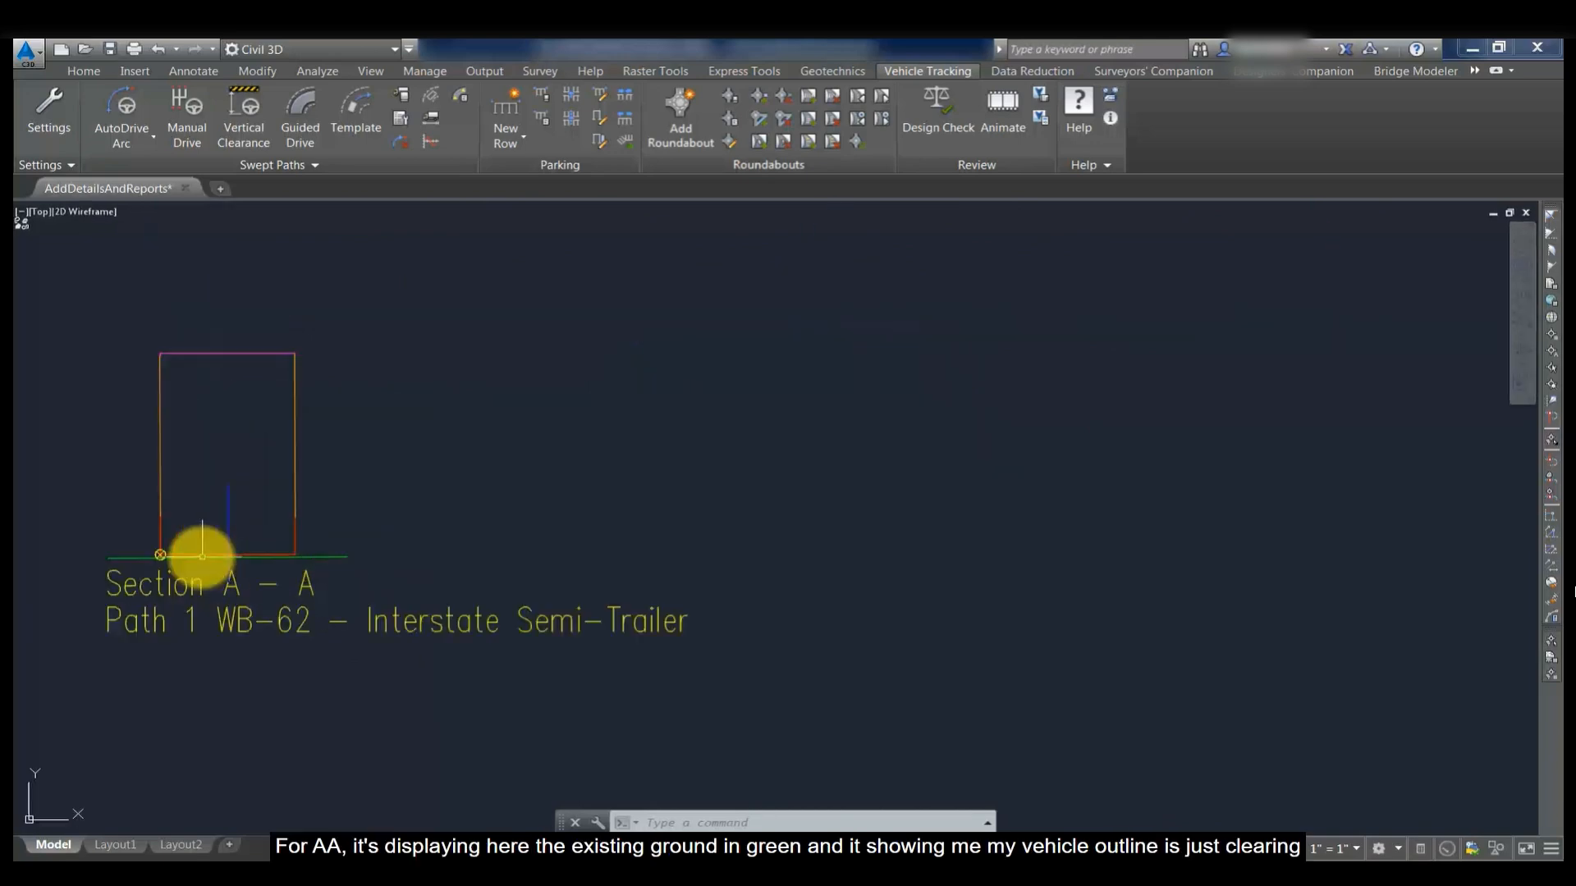
middle_drag(200, 552, 337, 574)
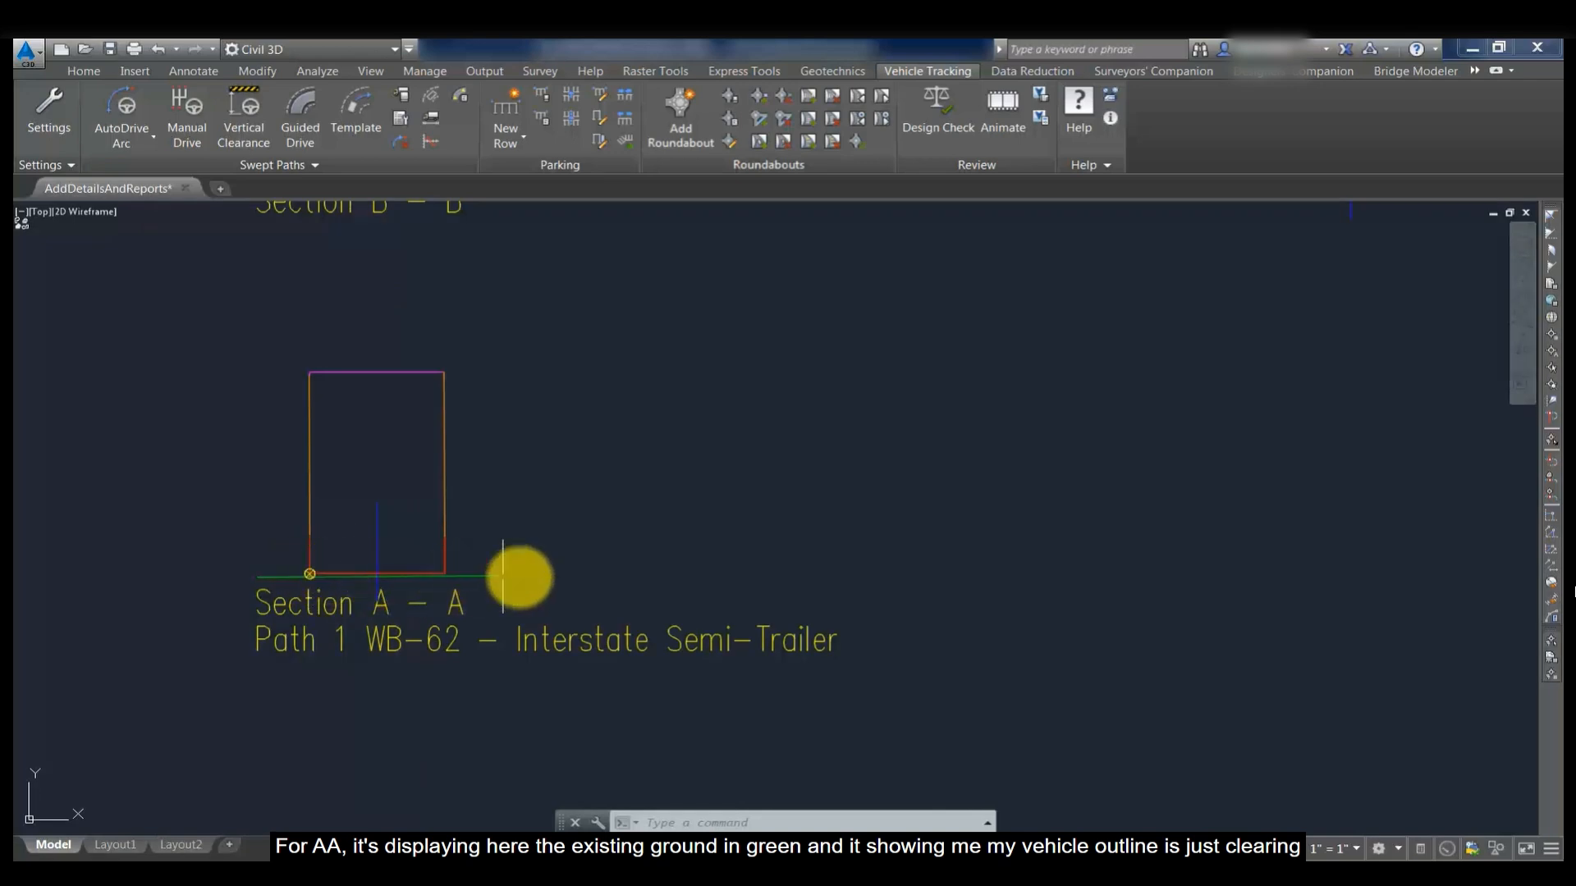
scroll(548, 531, down, 4)
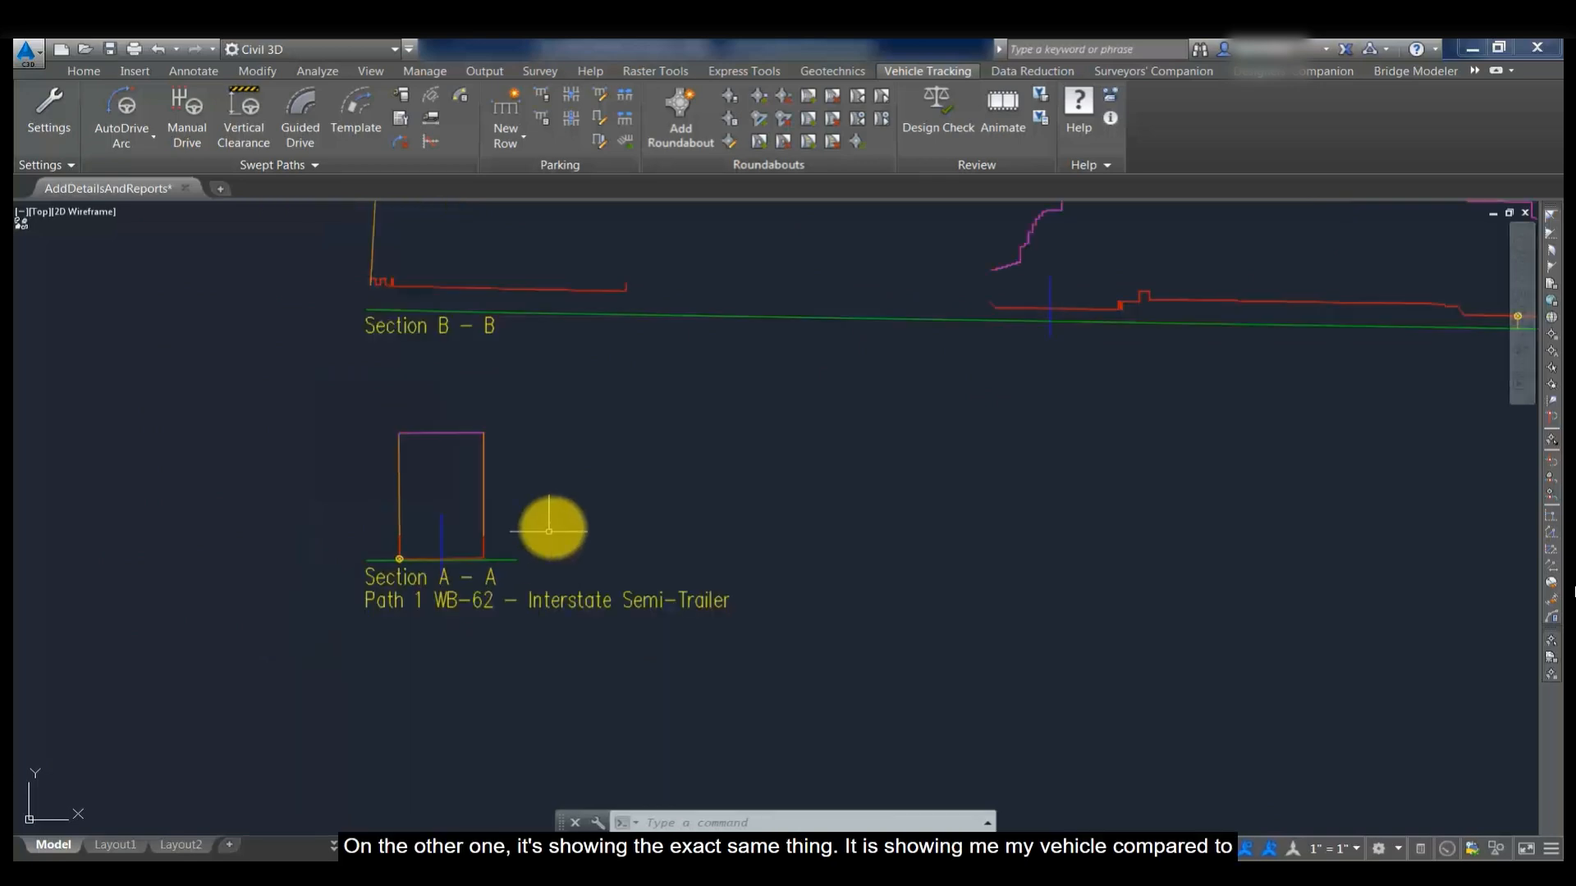